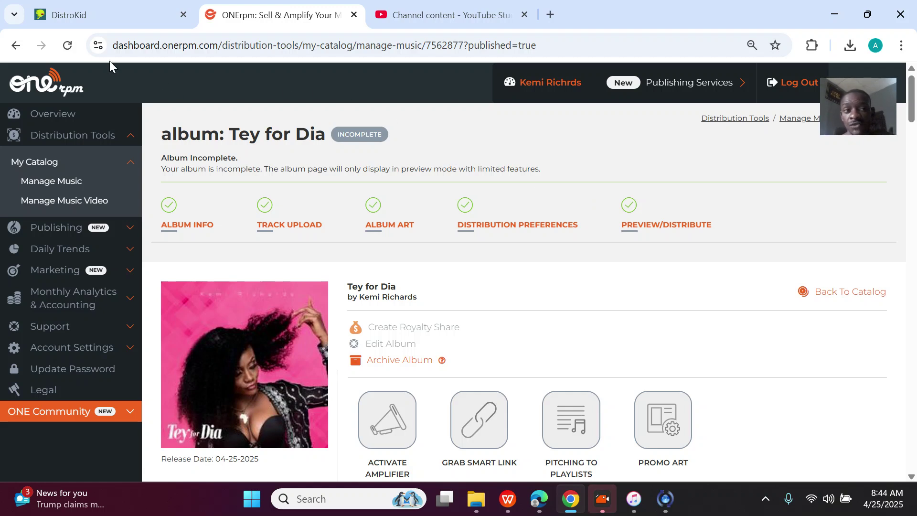
Reload the album page, close the Success message, and open Manage Music under My Catalog
click(68, 45)
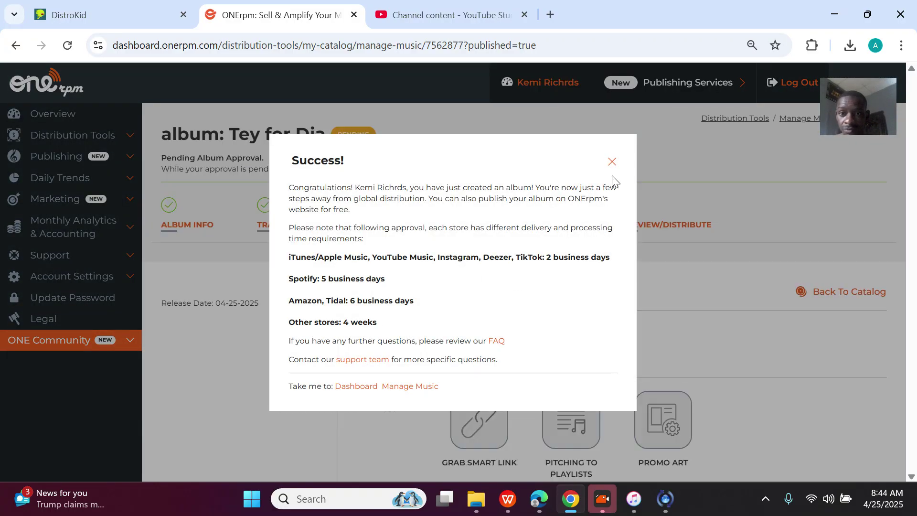
click(612, 162)
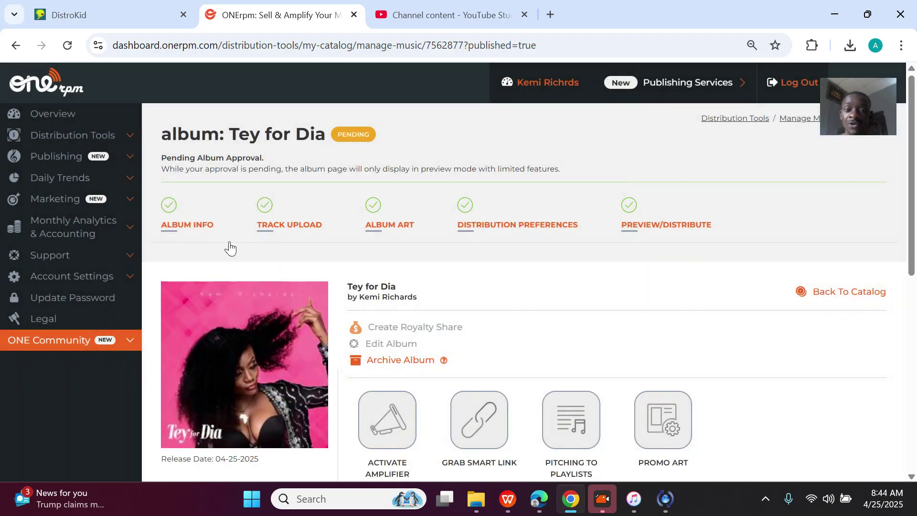
click(112, 141)
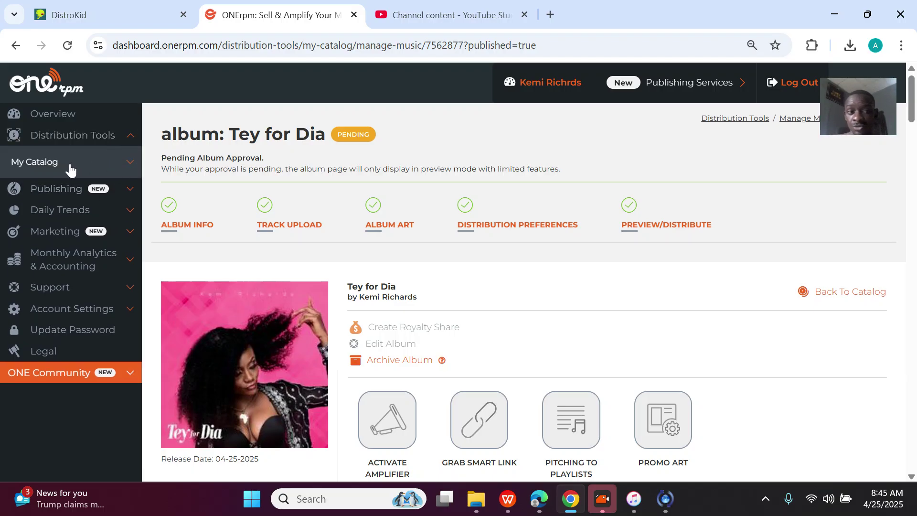
click(53, 167)
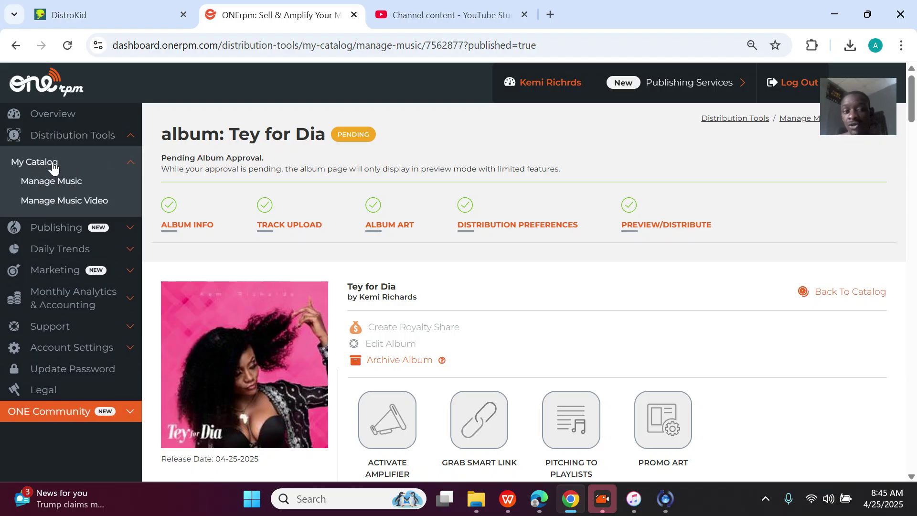
click(72, 188)
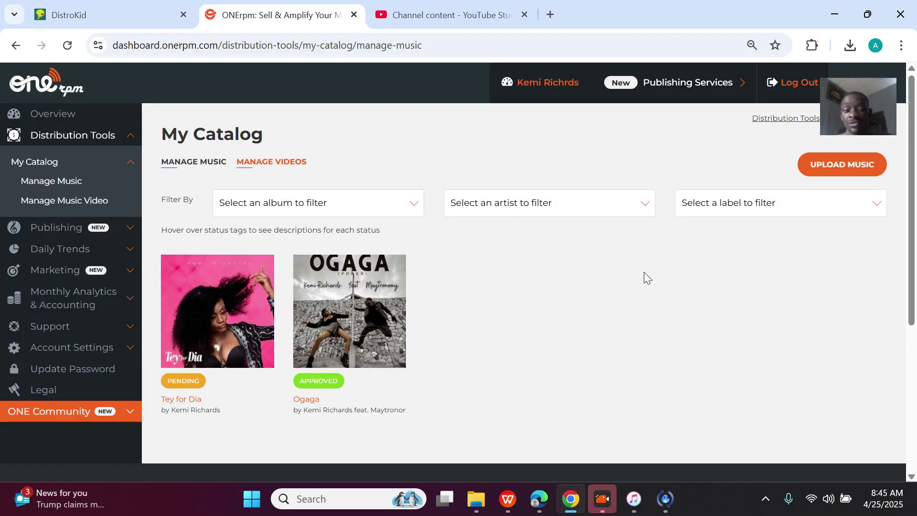
Start a new upload titled OYOYO in capitals and open the Primary Artist choices
click(855, 165)
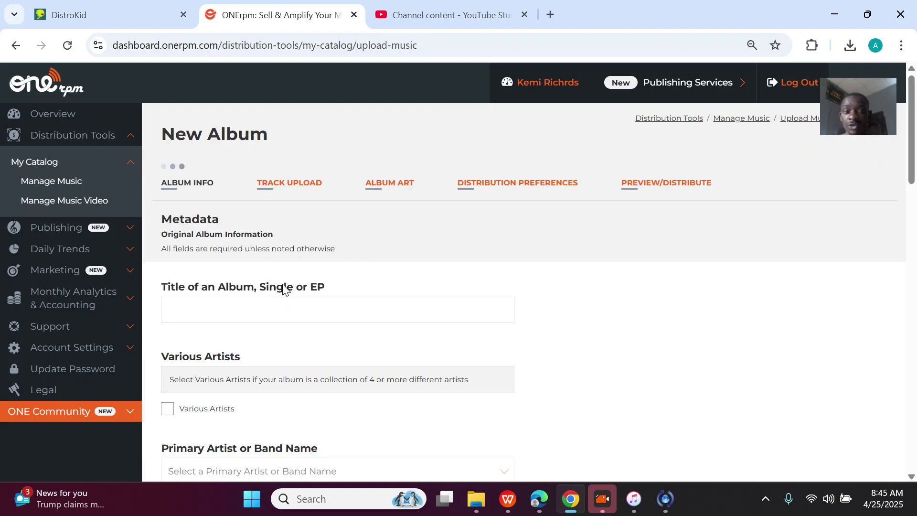
click(244, 318)
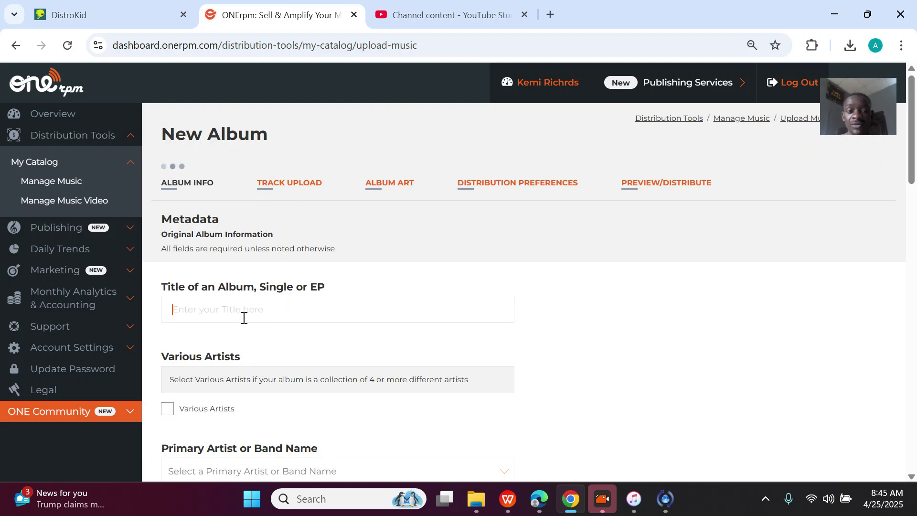
key(Caps_Lock)
text(OY)
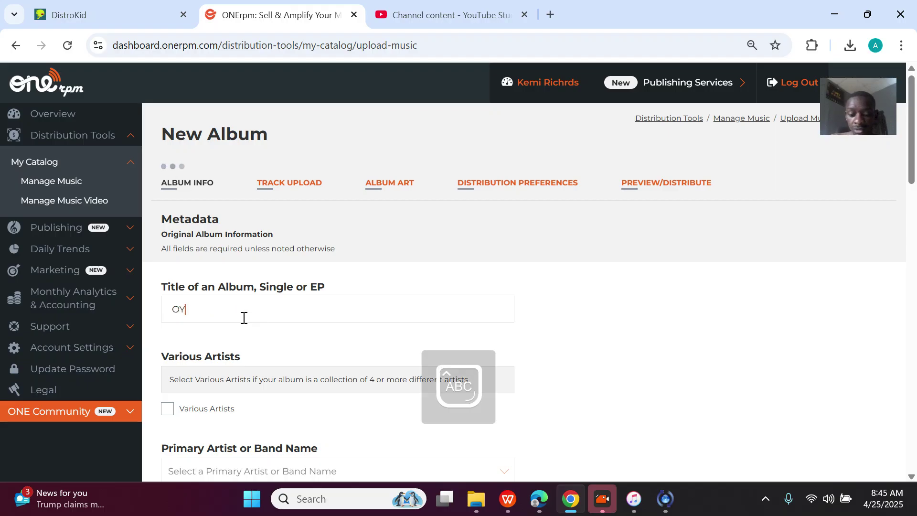
text(OYO)
scroll(241, 318, down, 3)
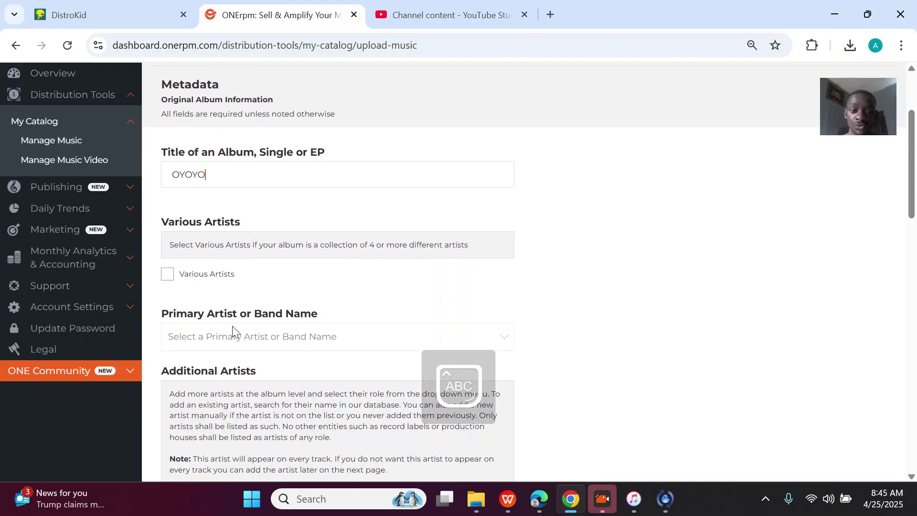
click(261, 337)
scroll(389, 314, down, 1)
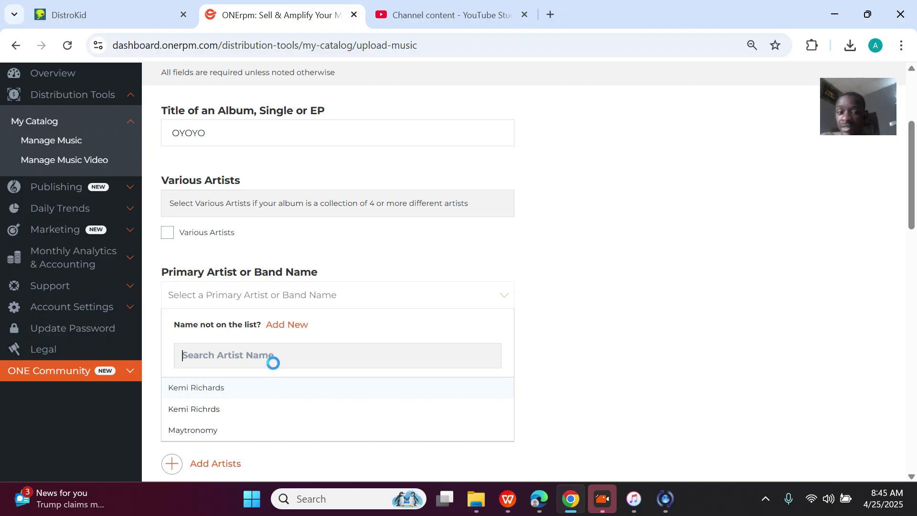
Choose the primary artist and confirm the matching store profiles in Select Artist Profiles
click(218, 390)
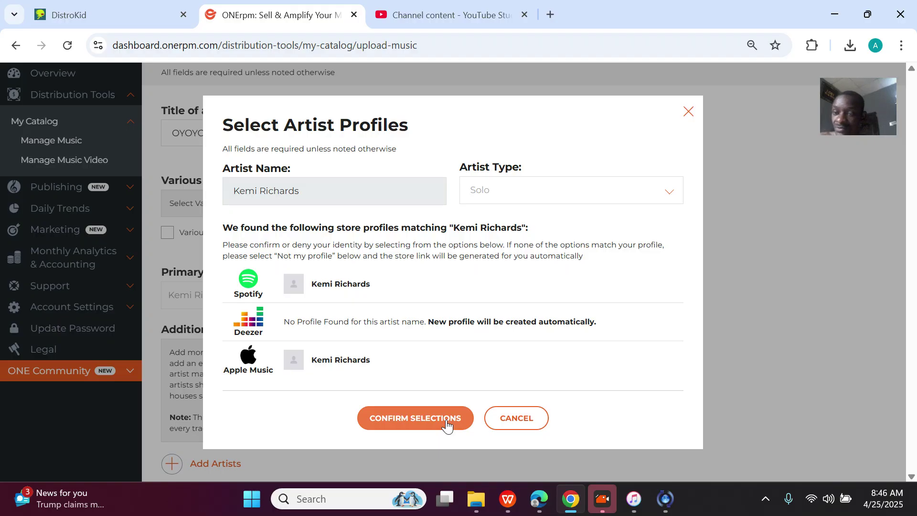
click(431, 426)
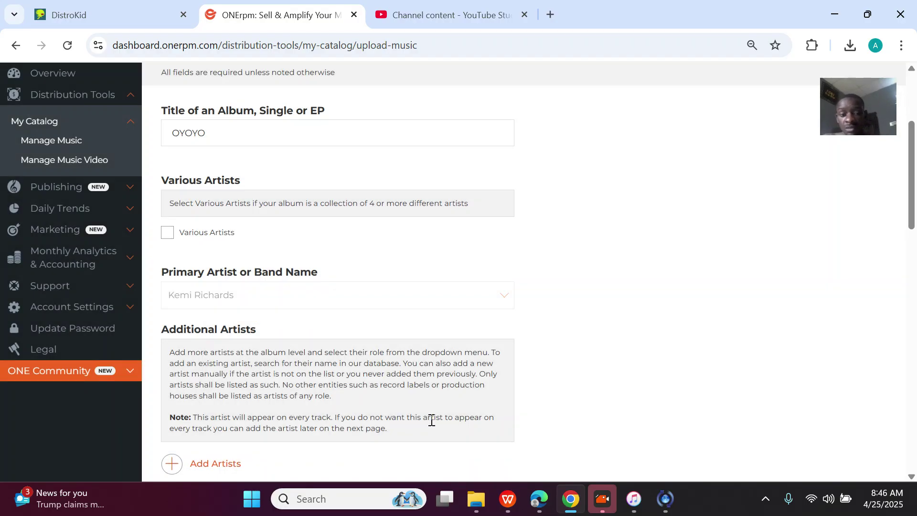
scroll(431, 420, down, 4)
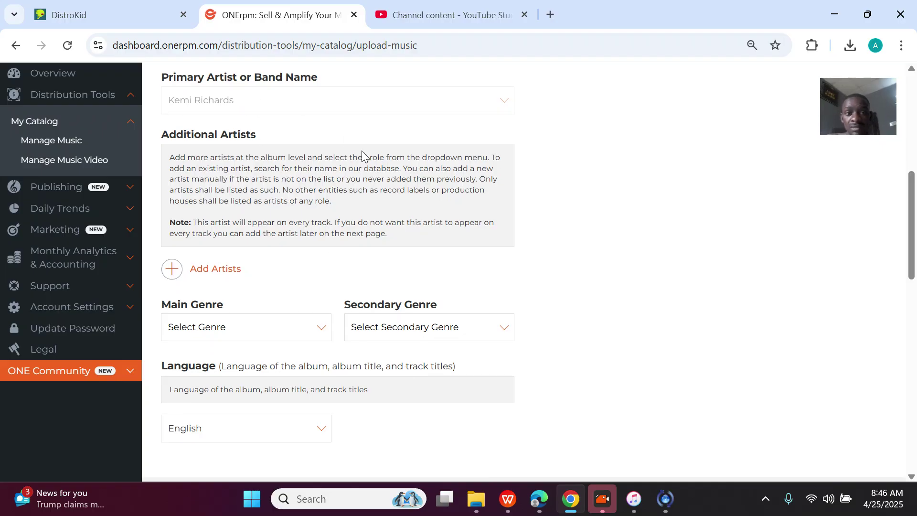
Set the main genre to Afrobeats and the secondary genre to African
scroll(362, 154, down, 1)
click(323, 319)
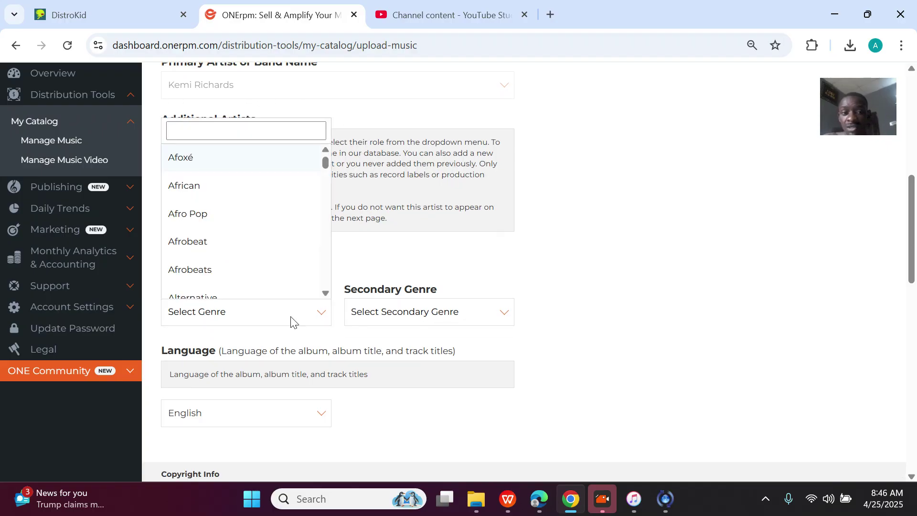
click(225, 271)
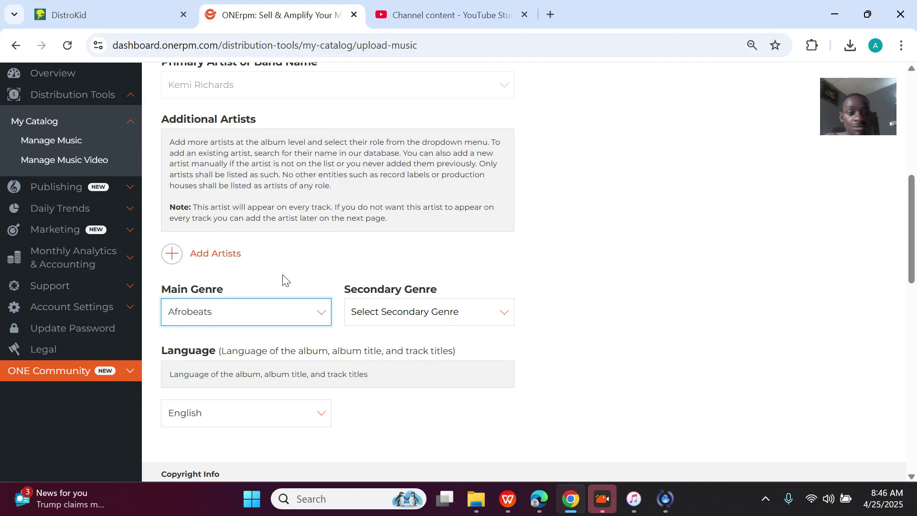
click(433, 319)
scroll(411, 299, down, 1)
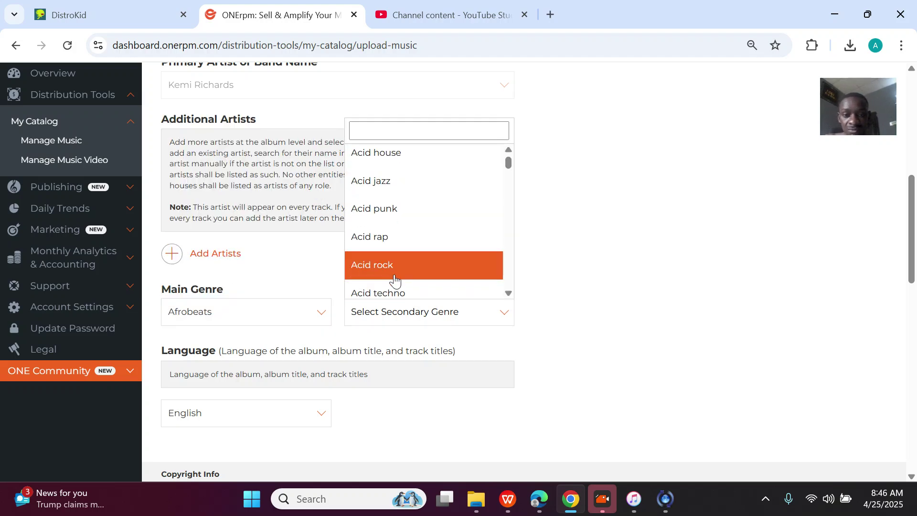
scroll(395, 281, down, 1)
scroll(394, 281, up, 2)
scroll(395, 281, down, 6)
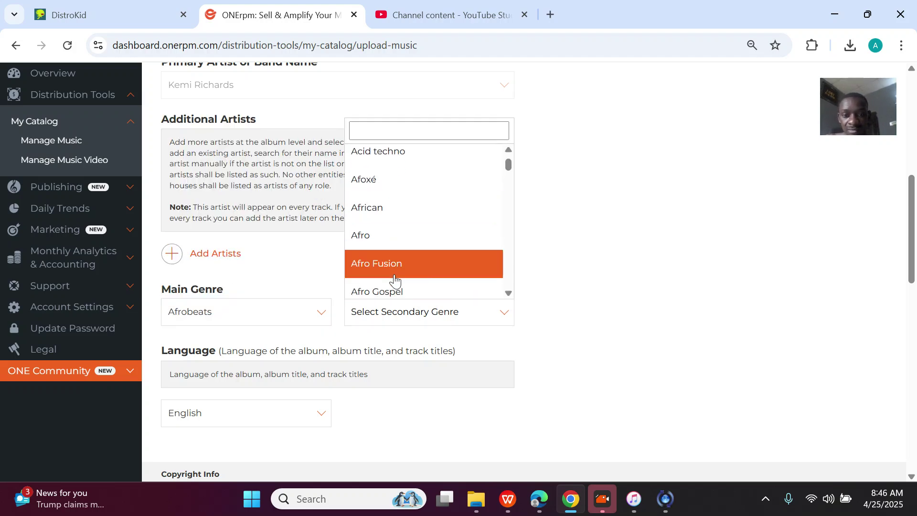
click(382, 218)
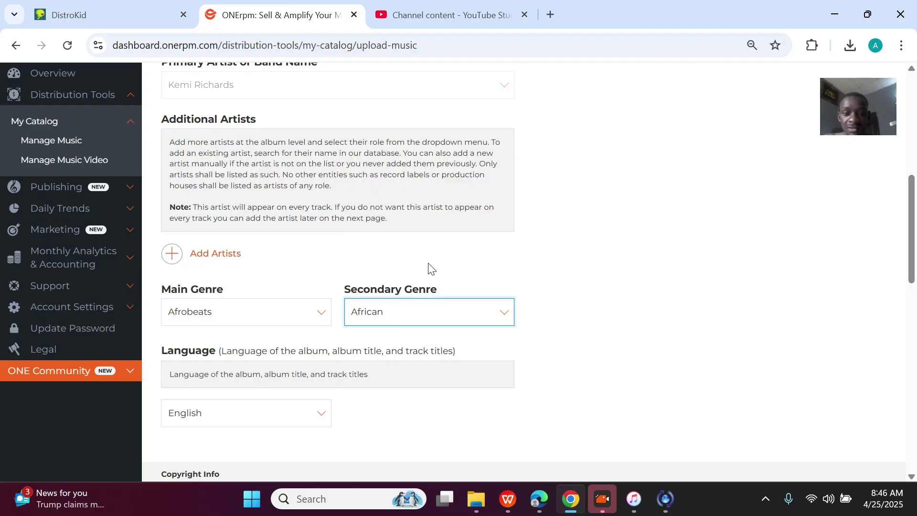
Tick 'I have my own UPC' for the release
scroll(344, 272, down, 3)
scroll(303, 296, down, 3)
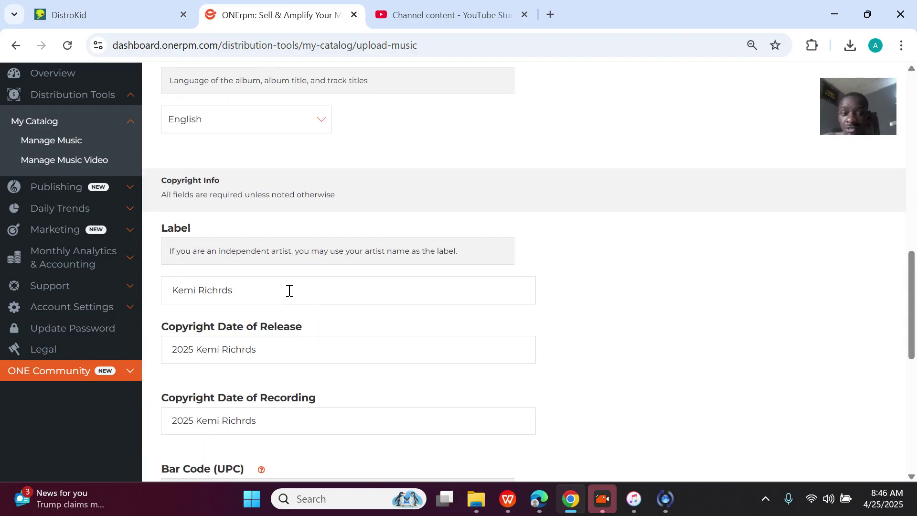
scroll(267, 295, down, 5)
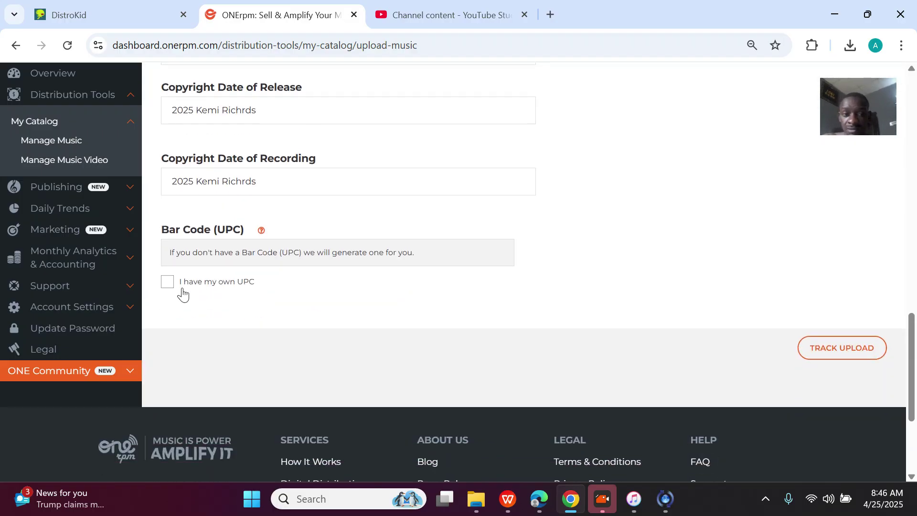
click(167, 284)
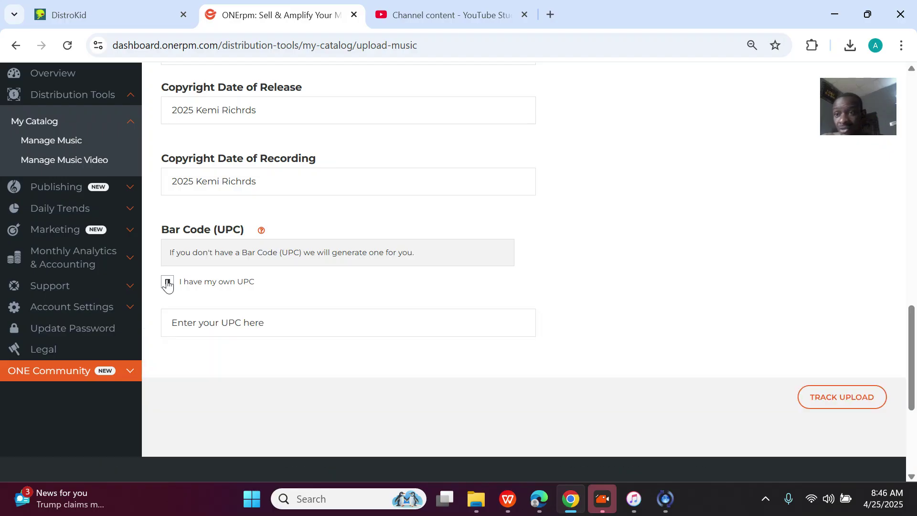
click(102, 5)
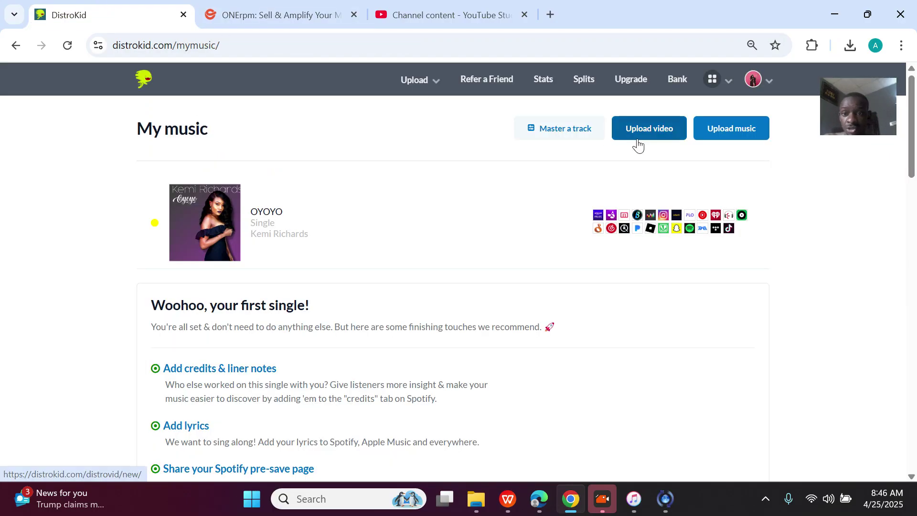
Open DistroKid's Goodies, then toggle the ONErpm own-UPC option off and back on
click(724, 83)
scroll(655, 419, down, 3)
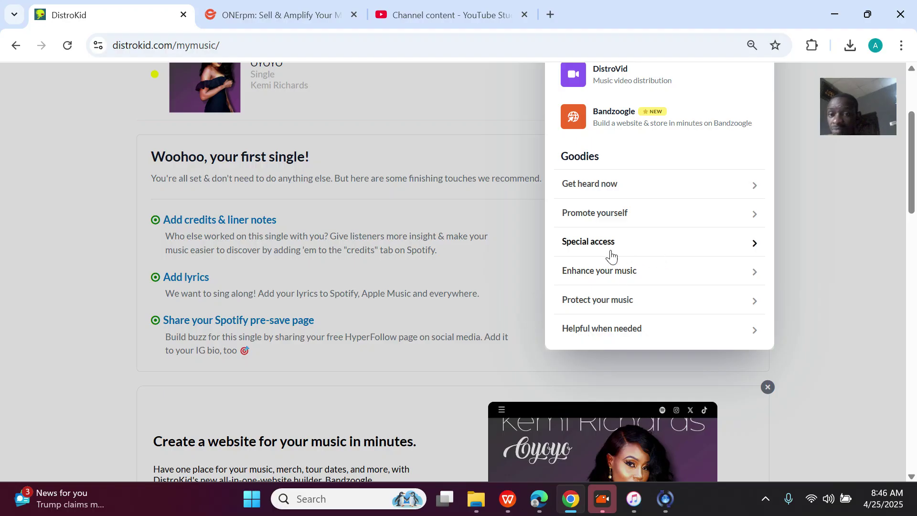
click(249, 10)
click(171, 282)
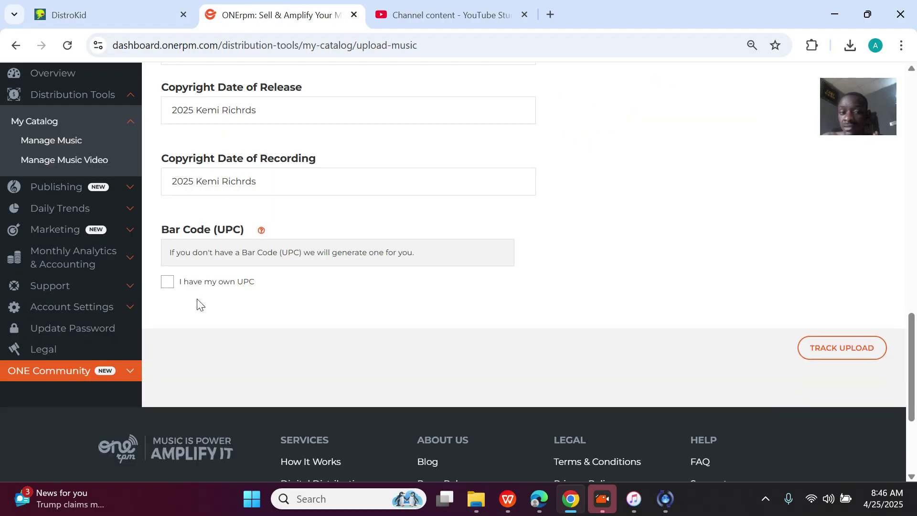
click(170, 283)
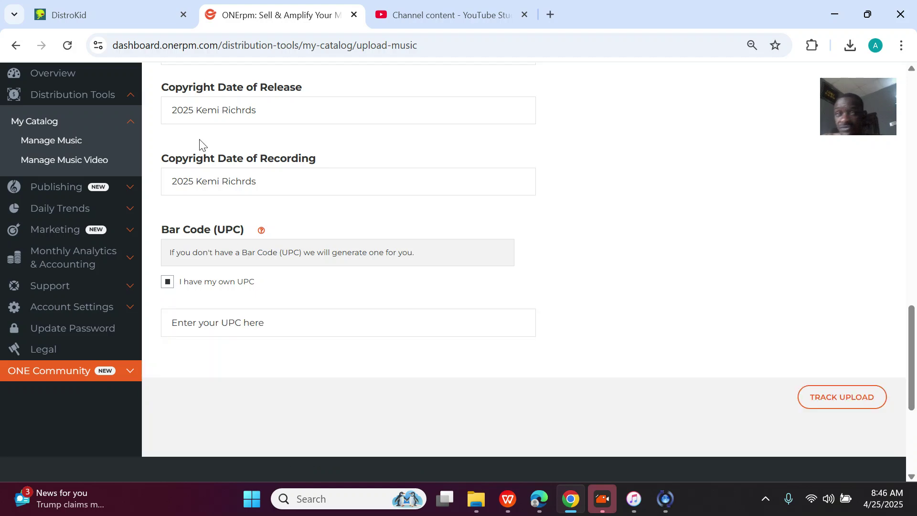
click(117, 11)
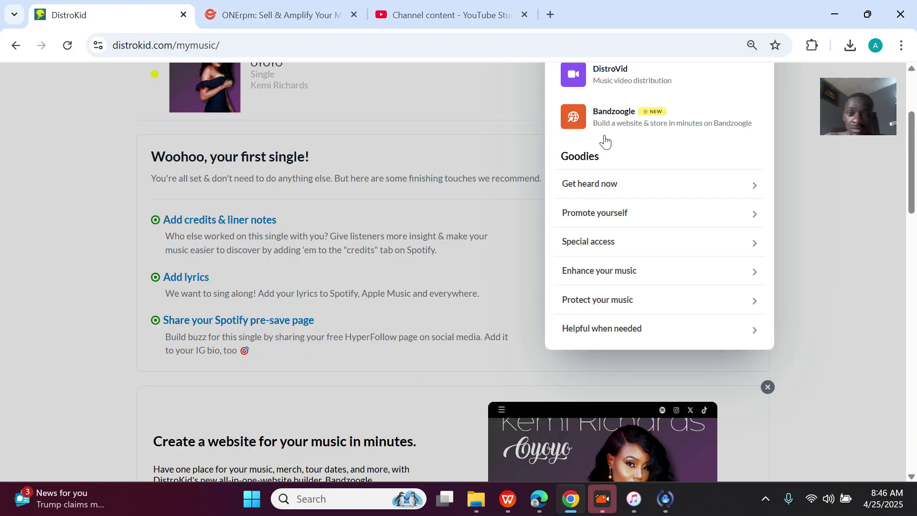
Expand Protect your music in DistroKid's Goodies and open the Vault
click(637, 282)
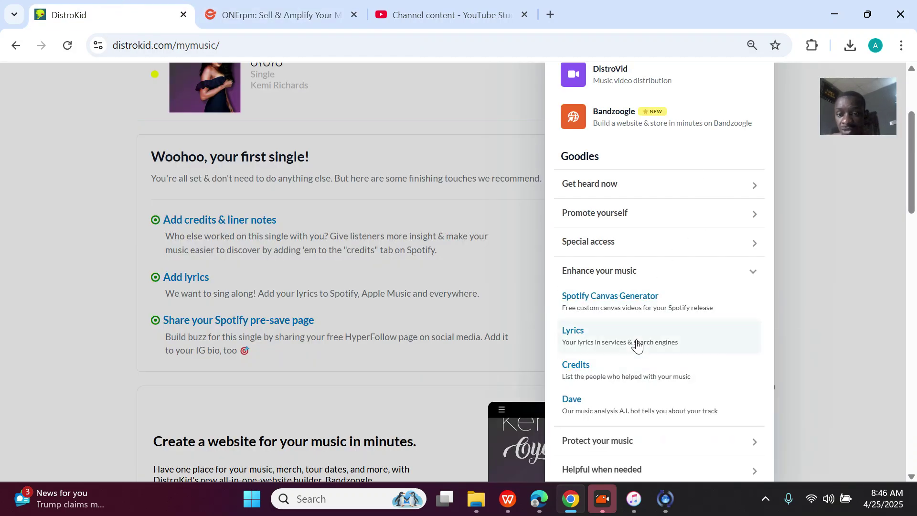
click(693, 284)
scroll(692, 283, down, 1)
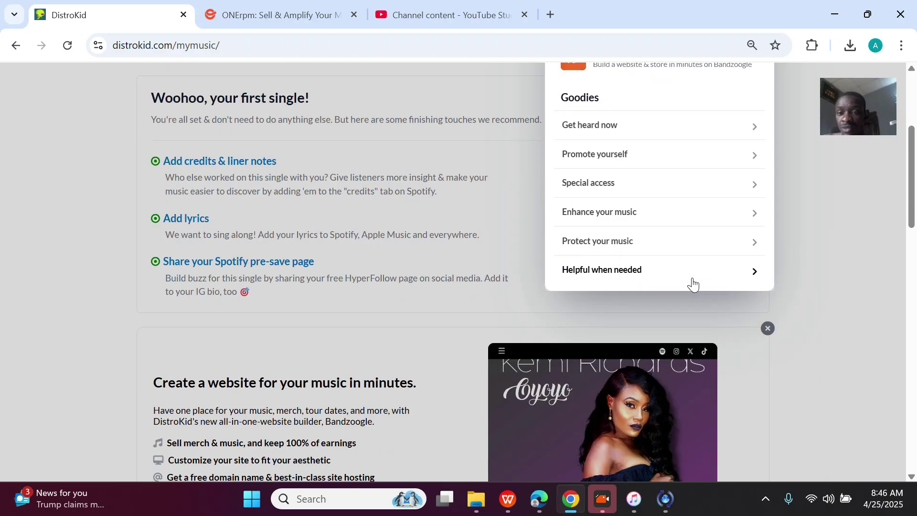
click(612, 251)
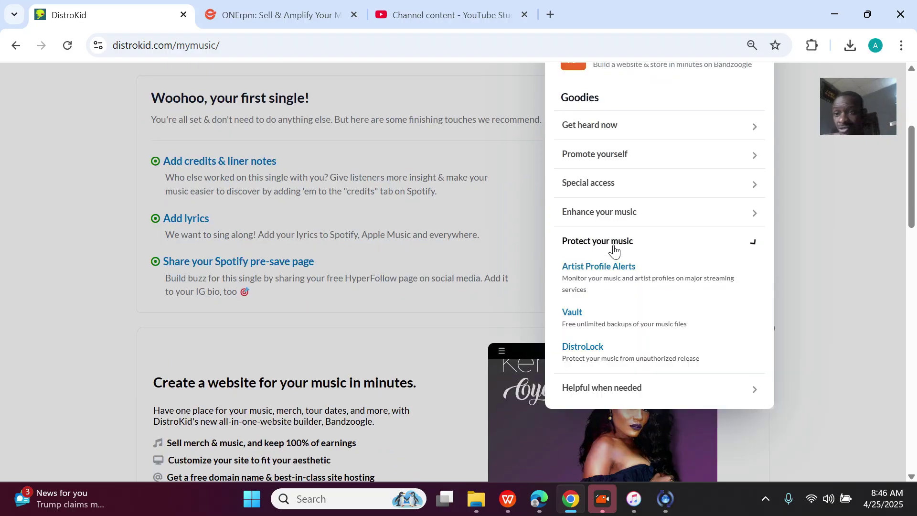
click(589, 323)
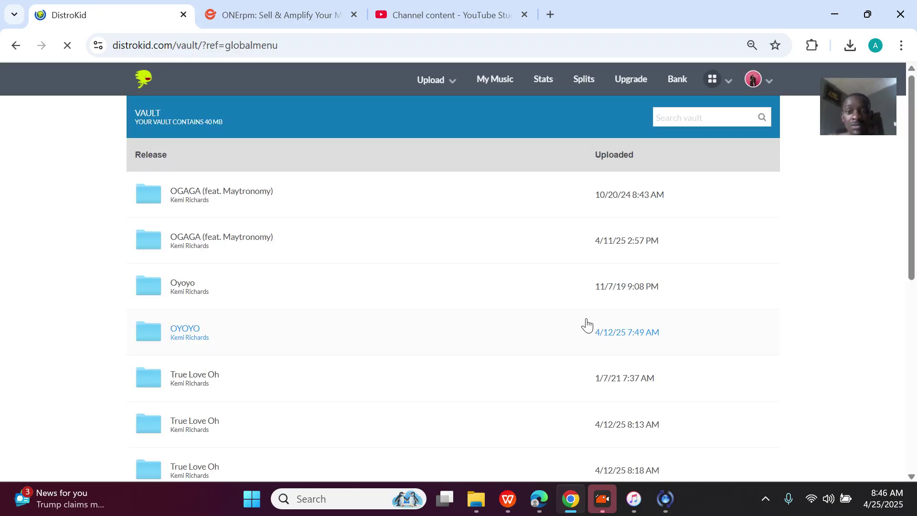
scroll(528, 309, down, 1)
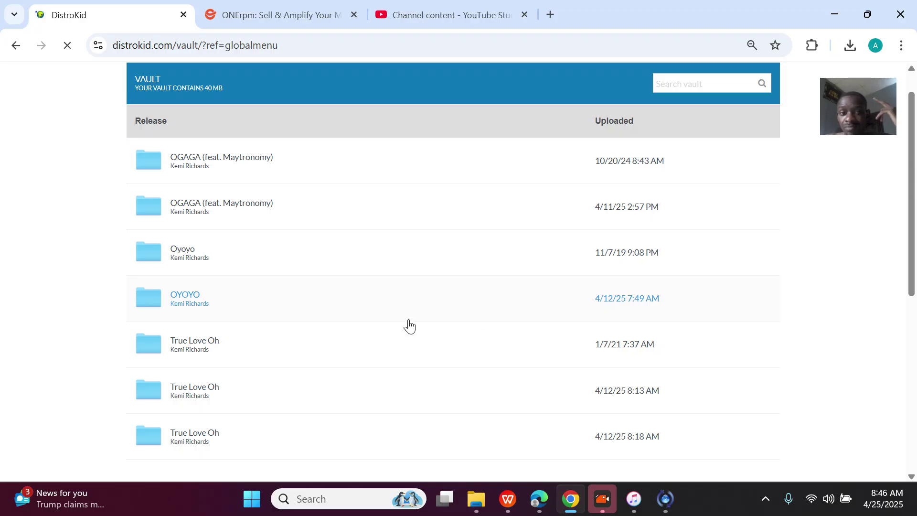
click(199, 251)
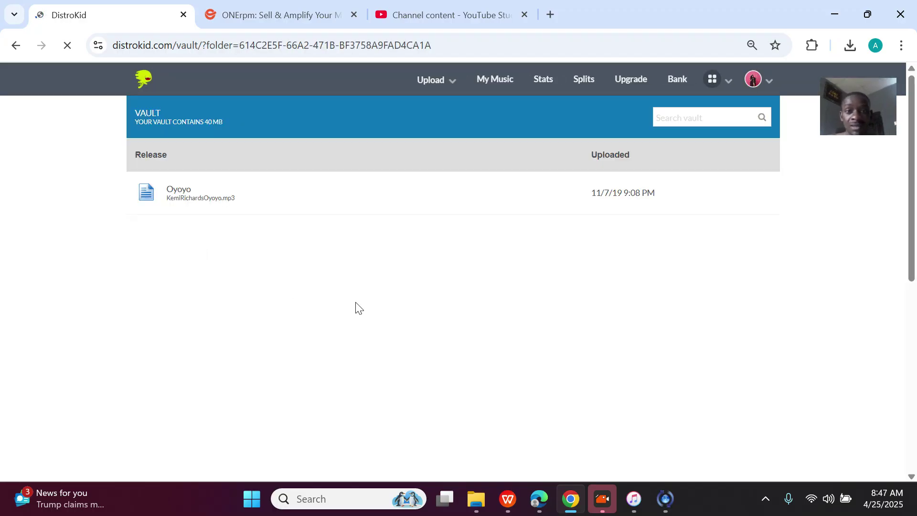
click(215, 155)
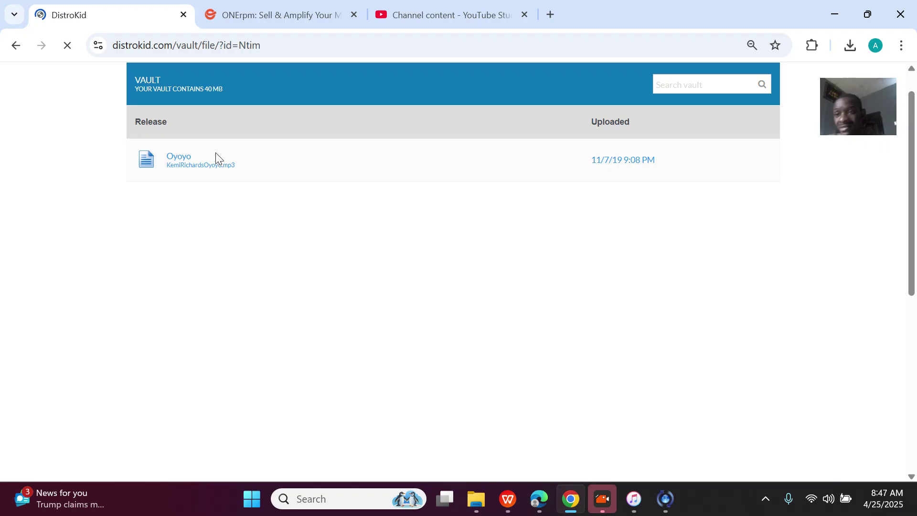
scroll(360, 260, down, 2)
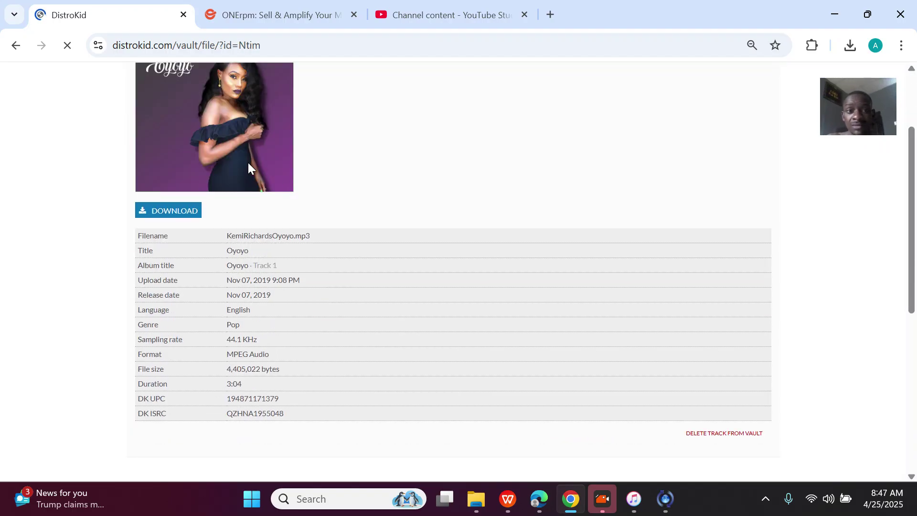
right_click(214, 121)
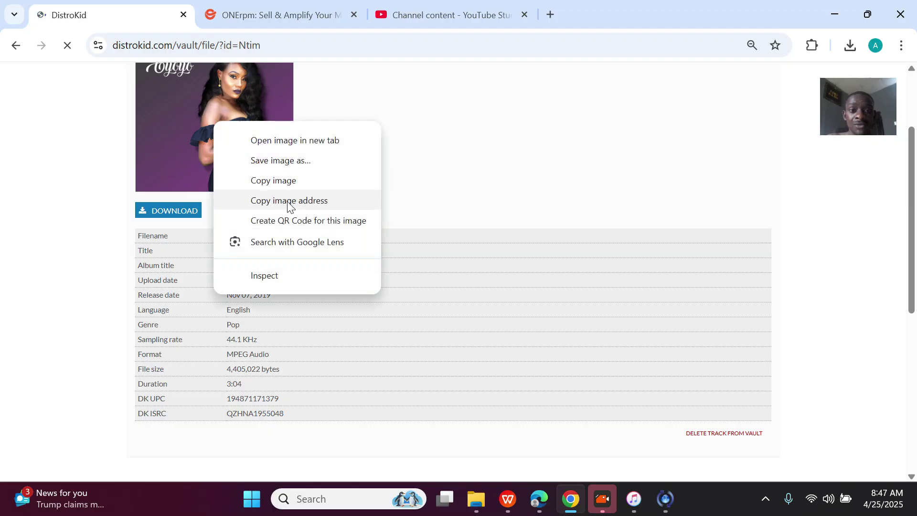
click(262, 160)
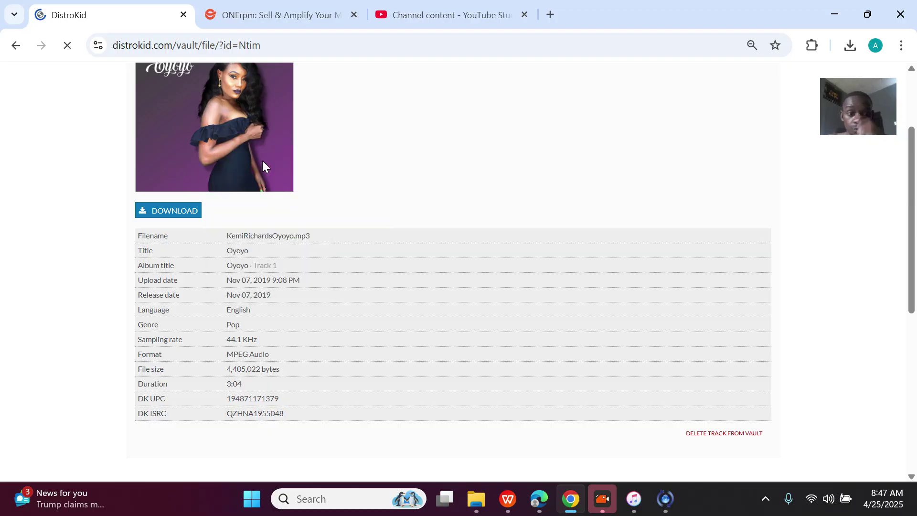
key(Return)
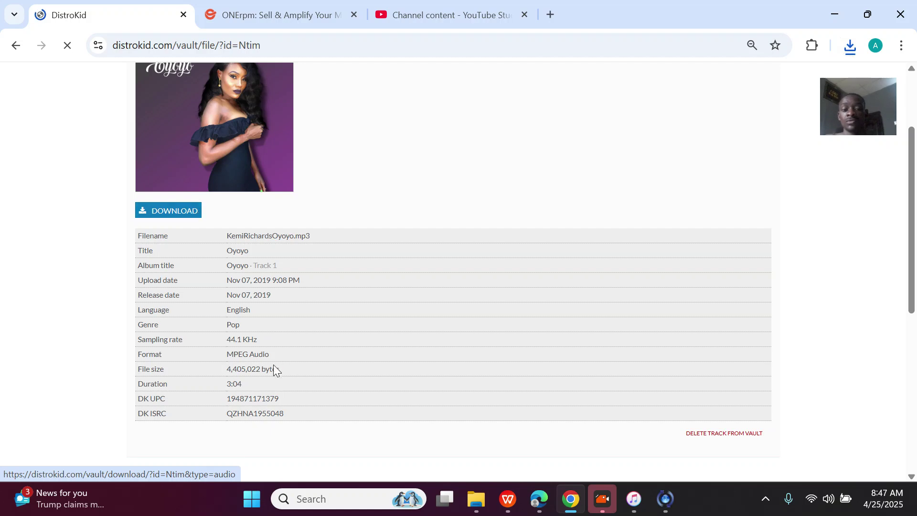
drag(224, 397, 288, 394)
key(ctrl+c)
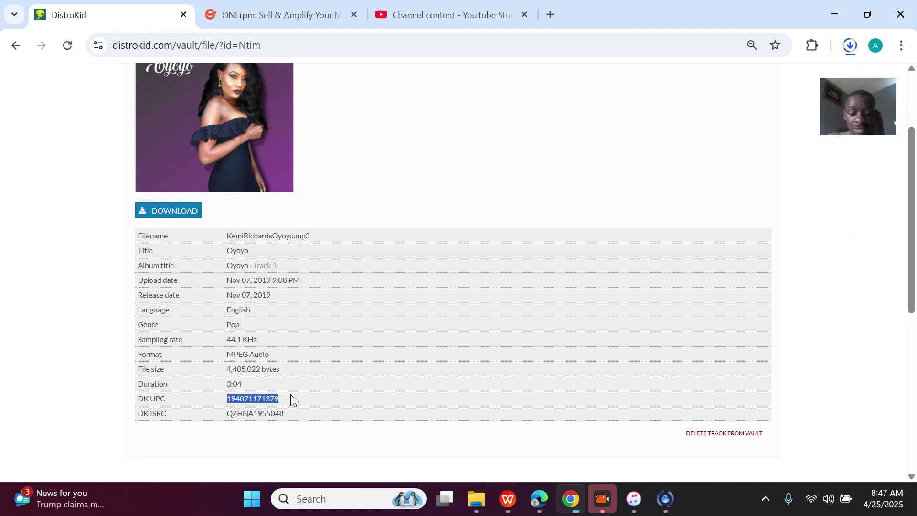
click(299, 14)
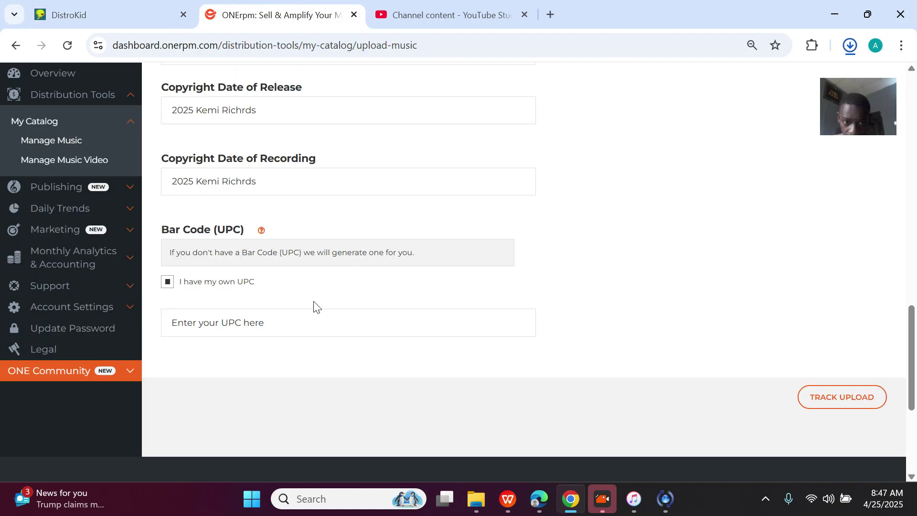
click(264, 319)
key(ctrl+v)
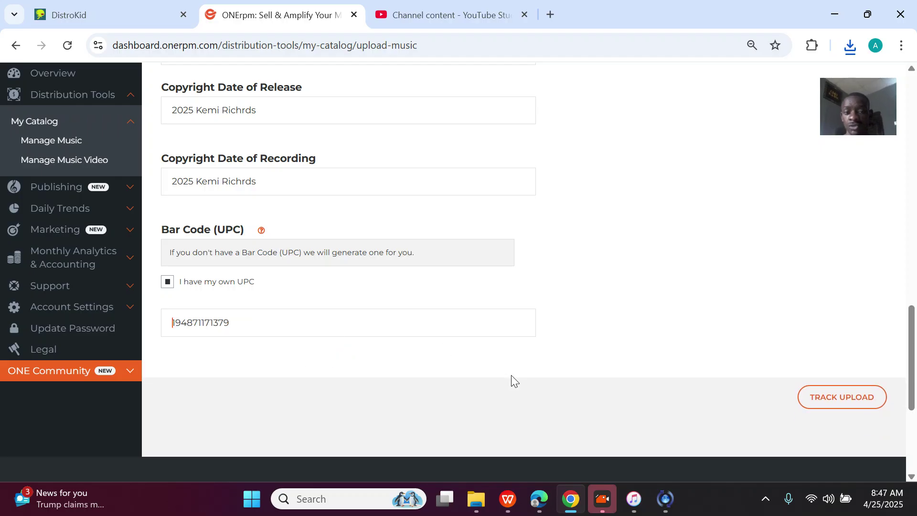
click(844, 401)
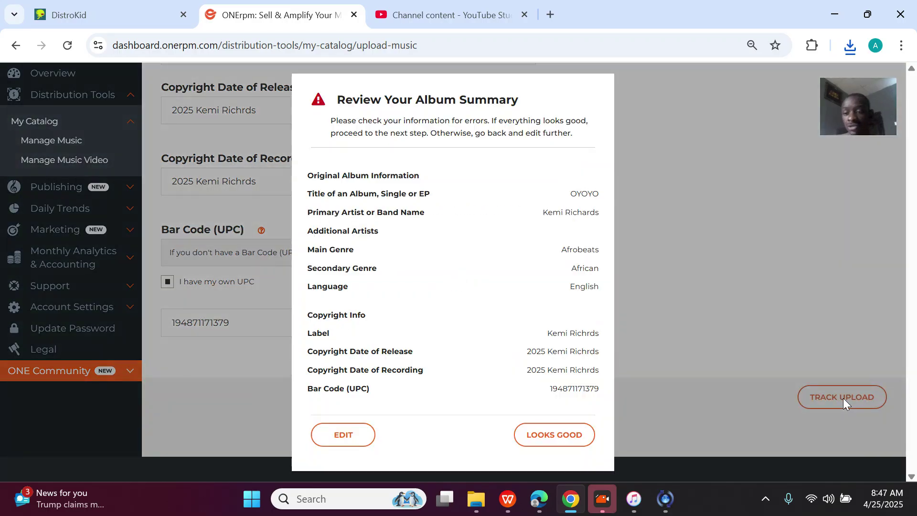
click(549, 432)
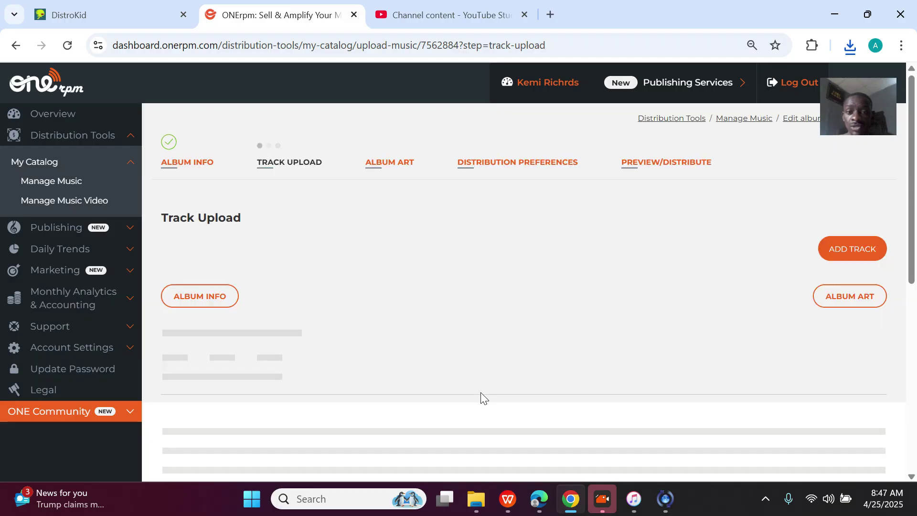
scroll(481, 393, down, 1)
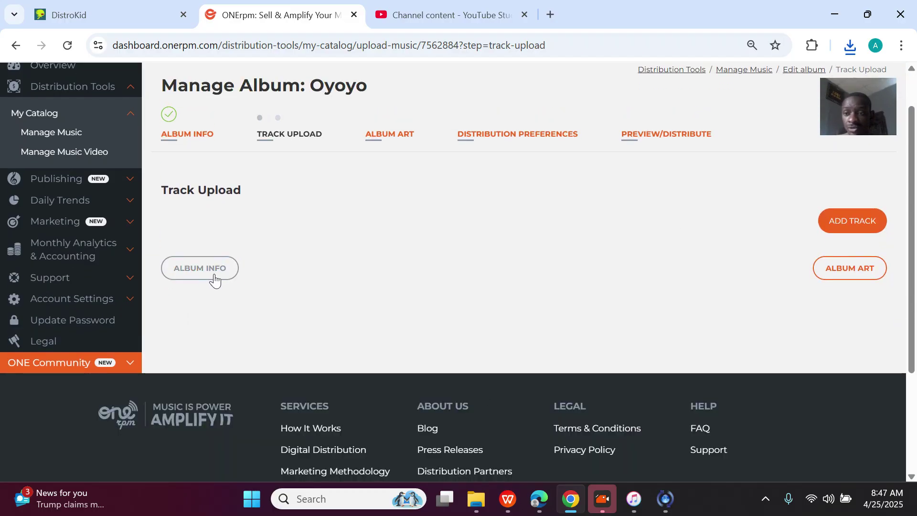
Recheck the album info, then add a new track on the Track Upload step
click(211, 272)
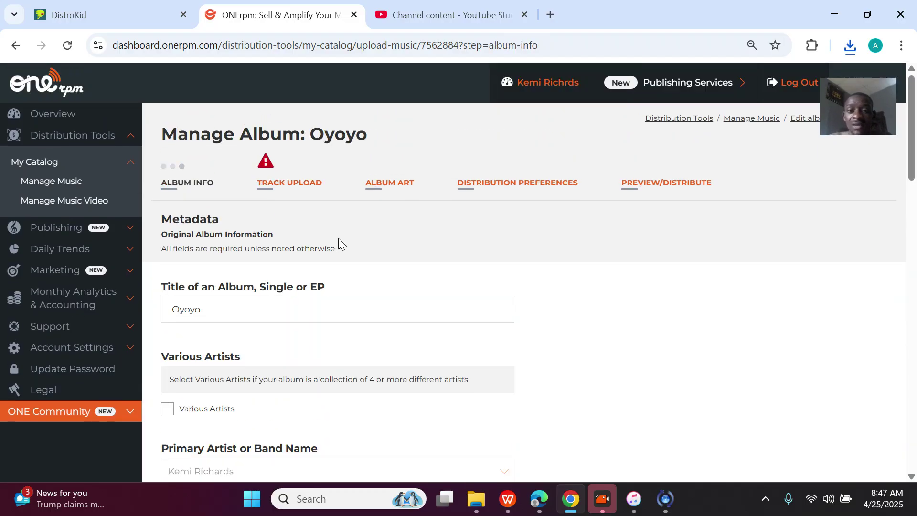
scroll(280, 321, down, 1)
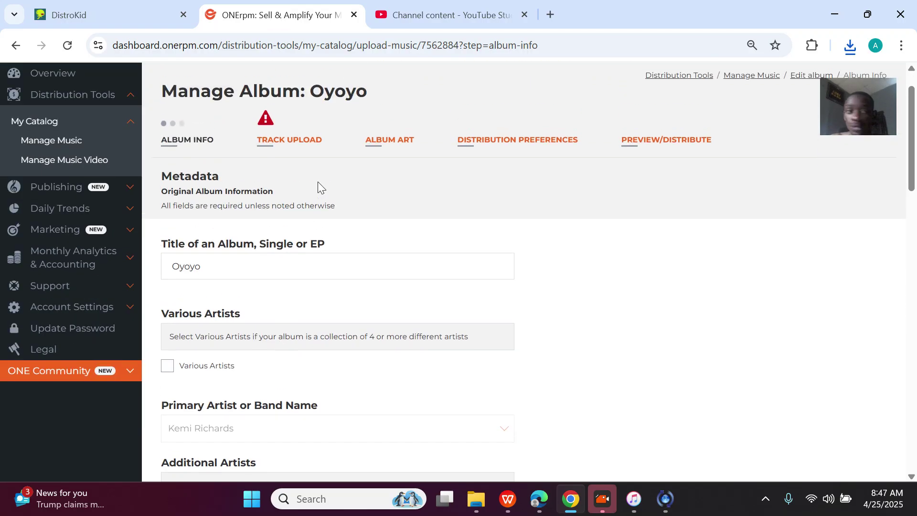
click(293, 142)
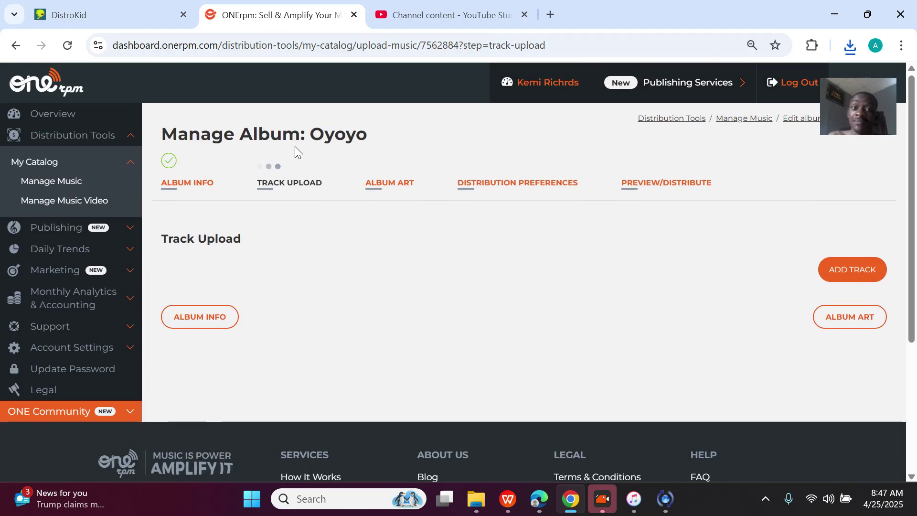
click(858, 274)
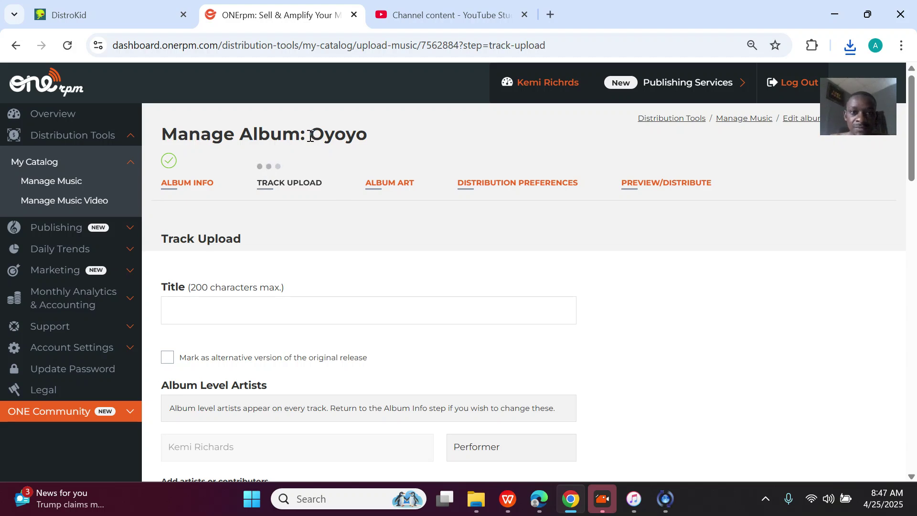
Copy the title Oyoyo from DistroKid into the track Title, removing the leading space
click(62, 12)
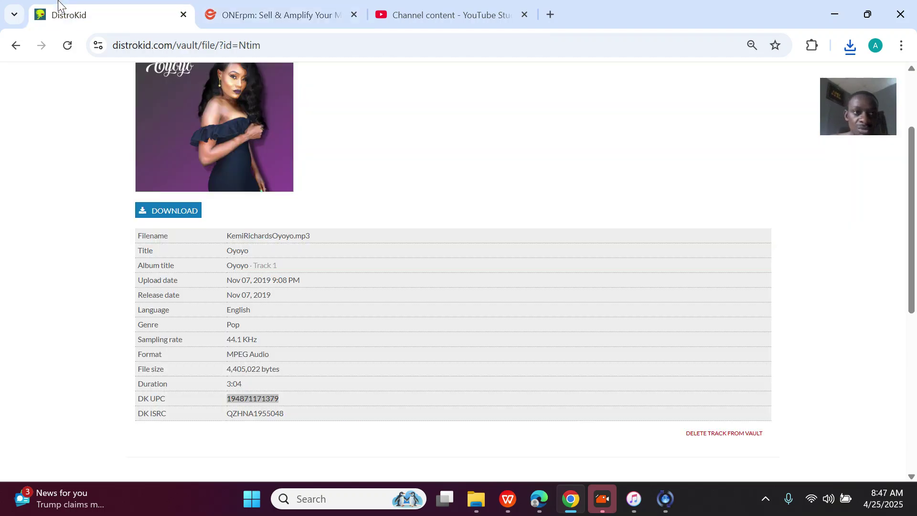
click(252, 252)
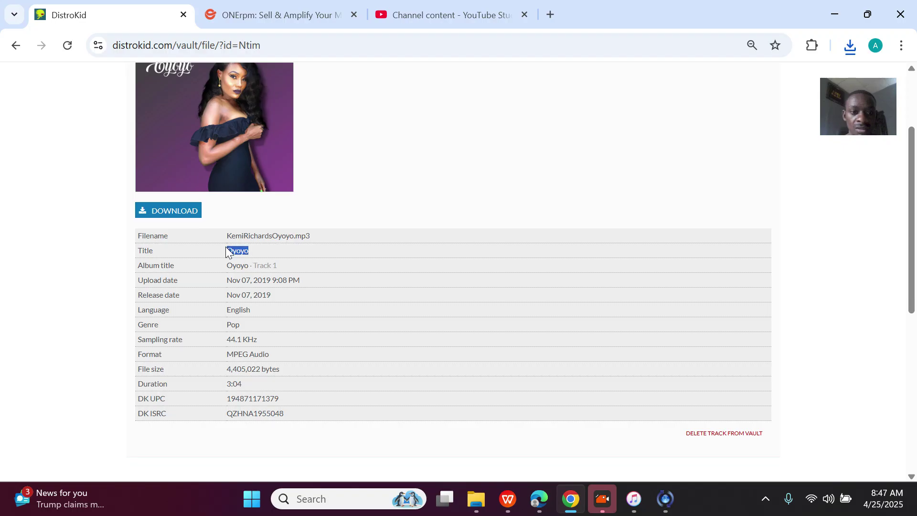
click(309, 10)
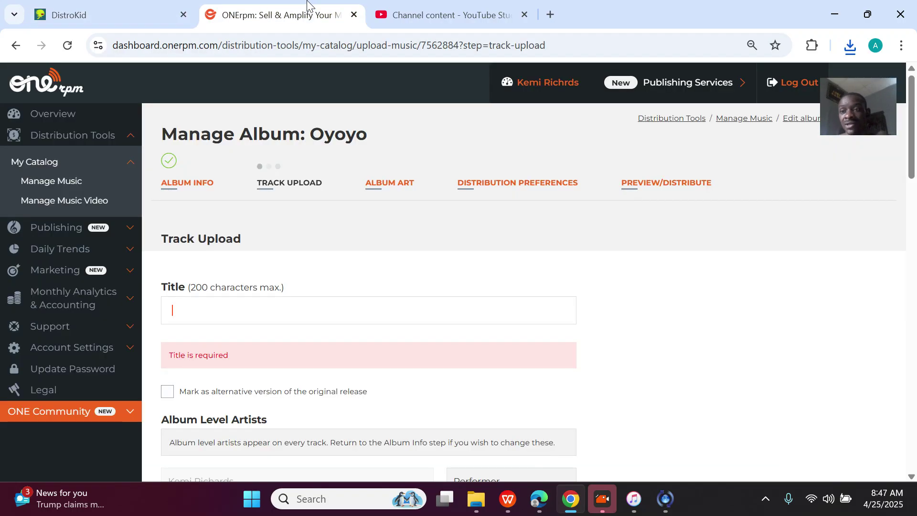
text(Oyoyo)
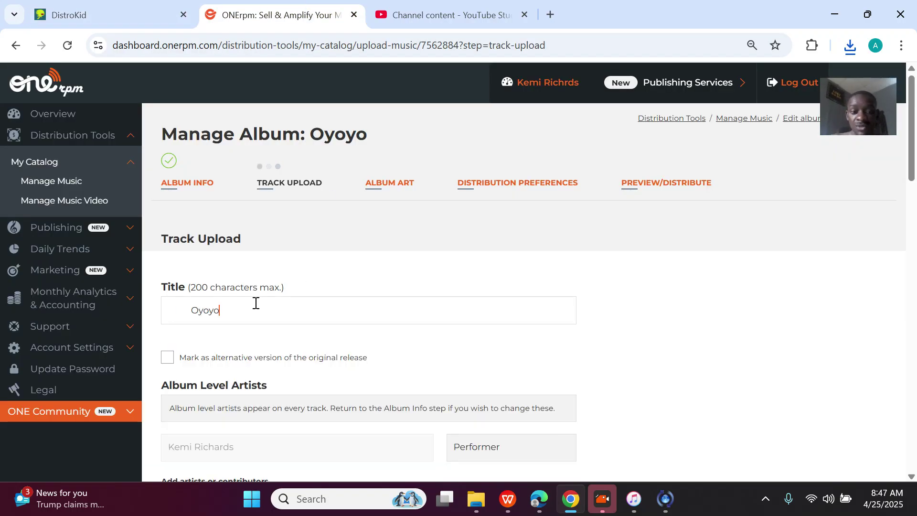
click(191, 309)
key(BackSpace)
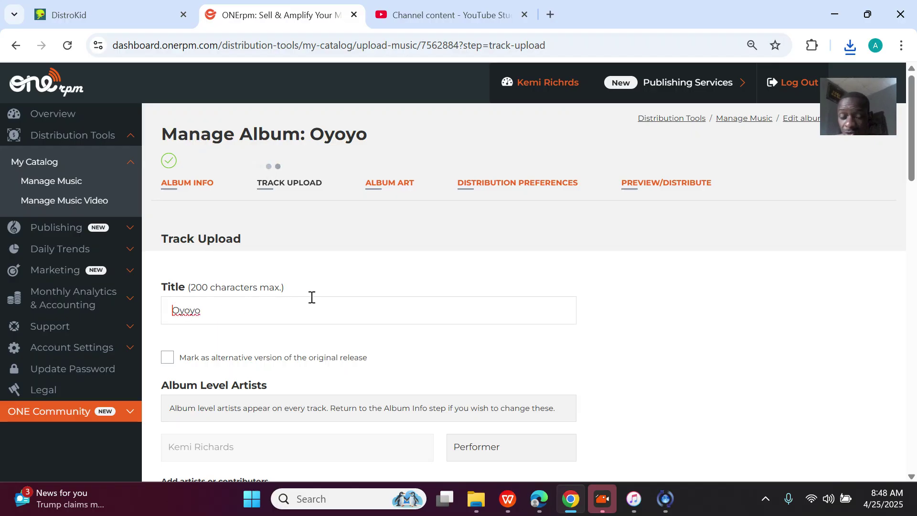
scroll(312, 297, down, 3)
Remove the empty contributor row and close the songwriter list without choosing
scroll(386, 307, down, 4)
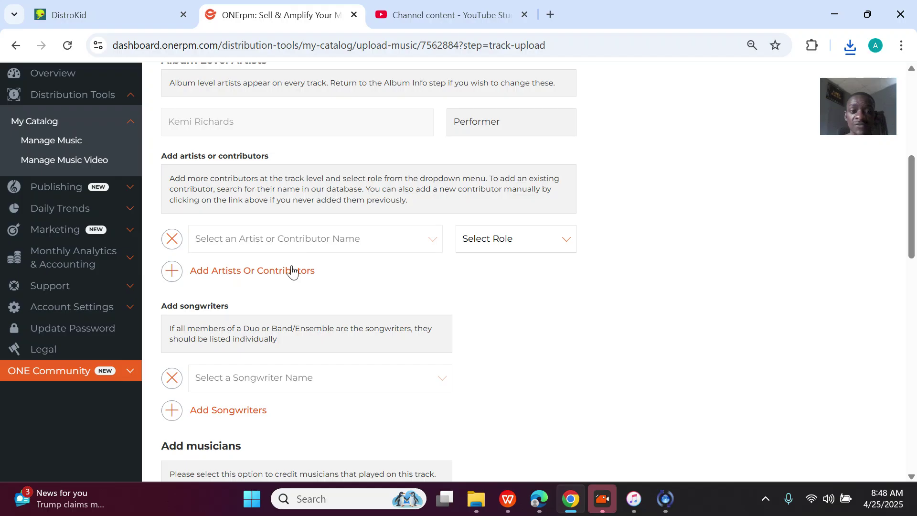
click(268, 242)
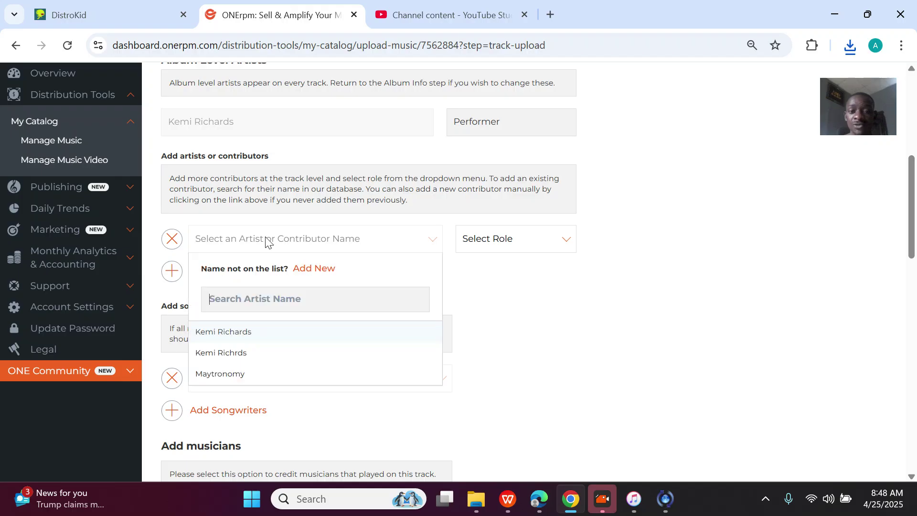
click(173, 239)
scroll(404, 305, down, 3)
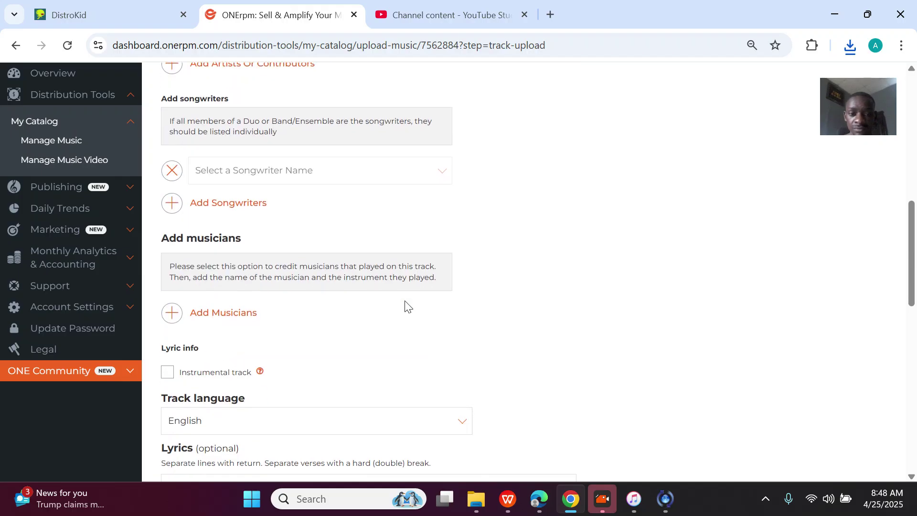
scroll(318, 217, up, 1)
click(298, 233)
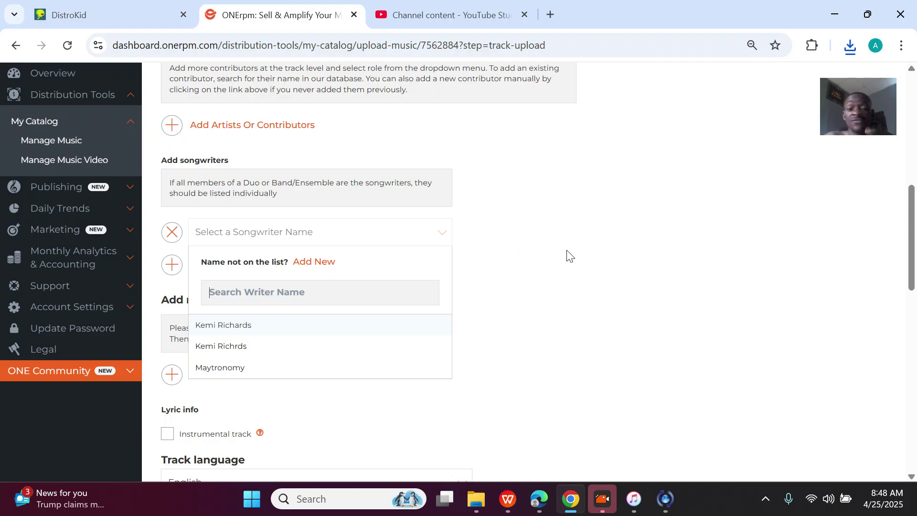
click(645, 258)
scroll(297, 162, up, 1)
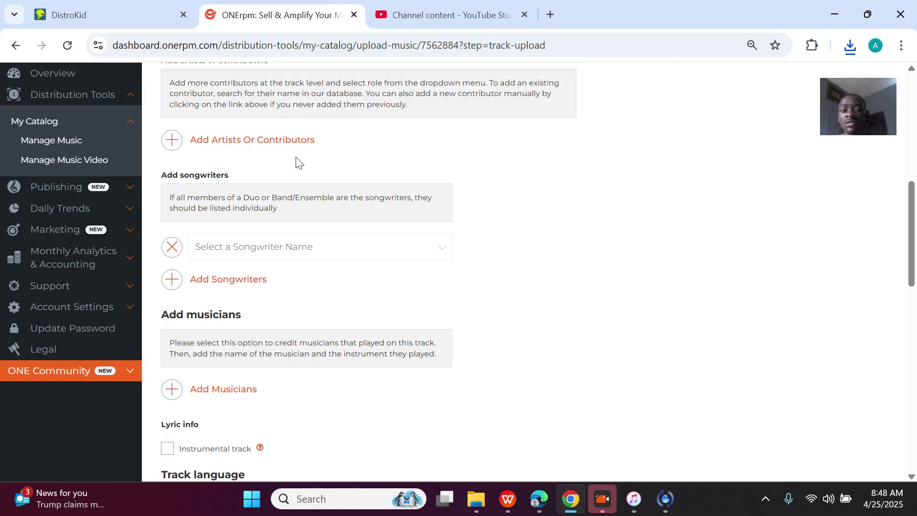
Add a contributor entry crediting the artist as the track's songwriter
click(224, 183)
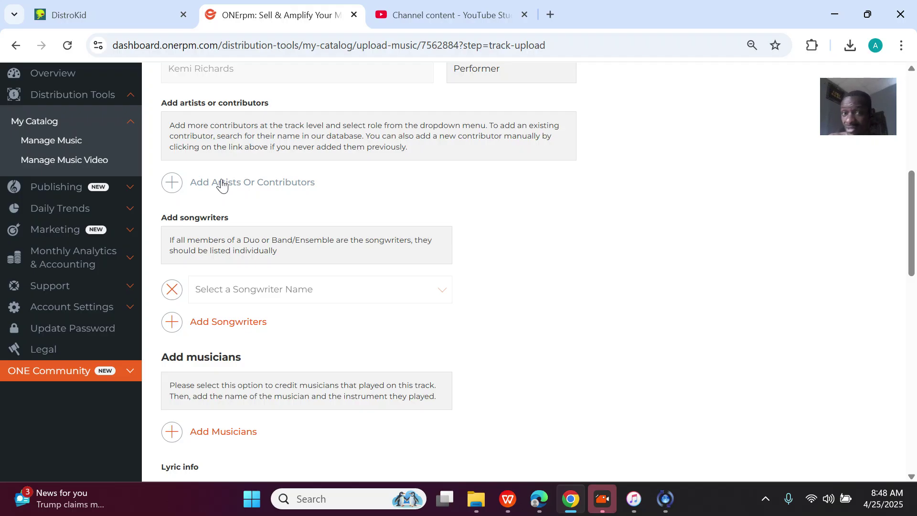
click(244, 292)
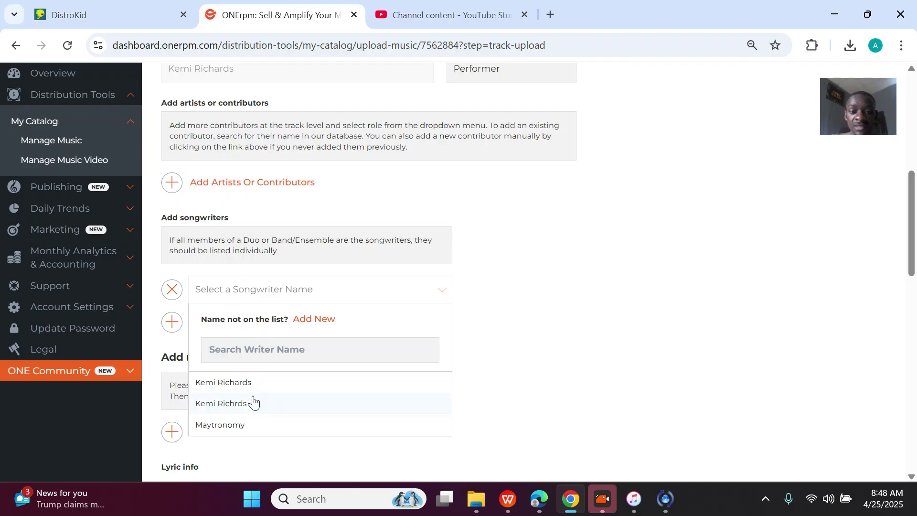
click(241, 386)
scroll(371, 359, down, 1)
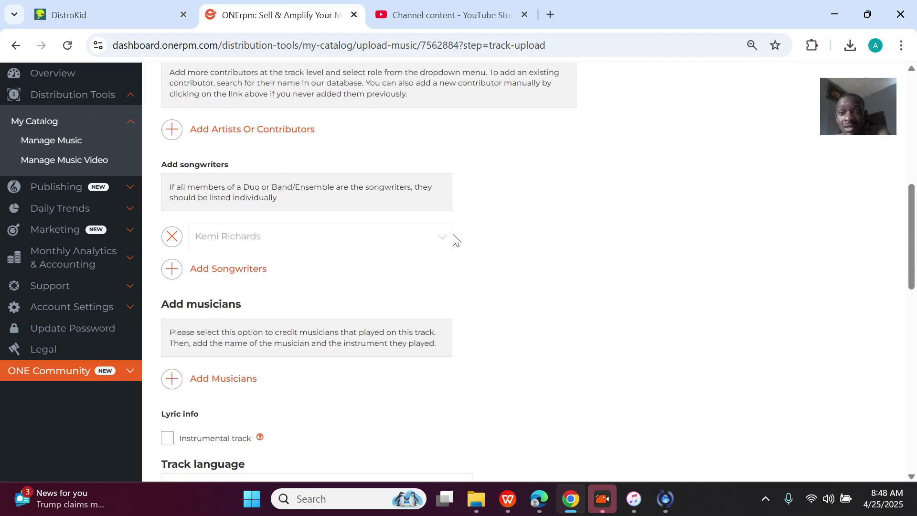
scroll(430, 237, down, 3)
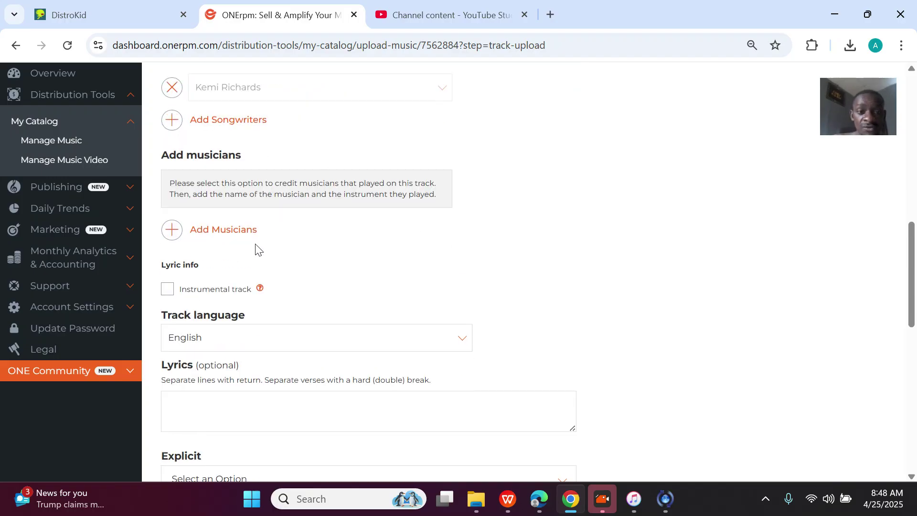
Add a musician credit for the artist playing 12-String Acoustic
click(239, 241)
click(268, 244)
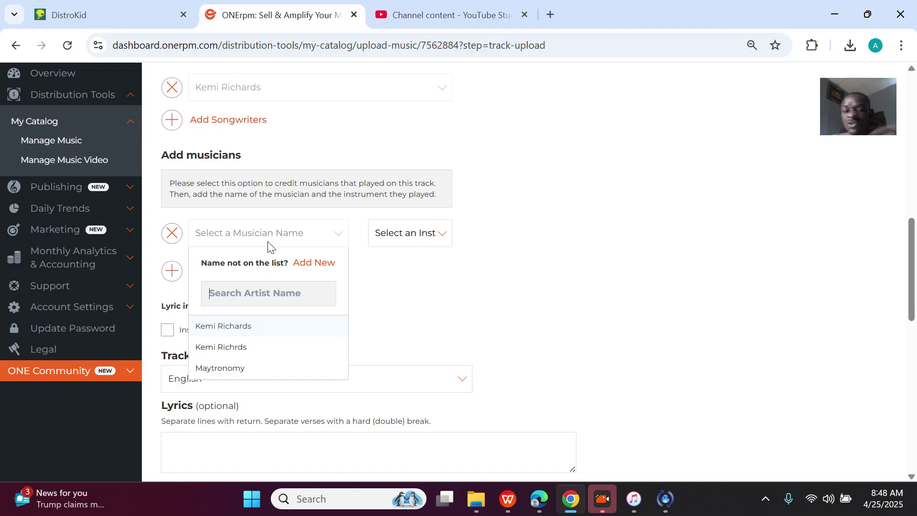
click(246, 328)
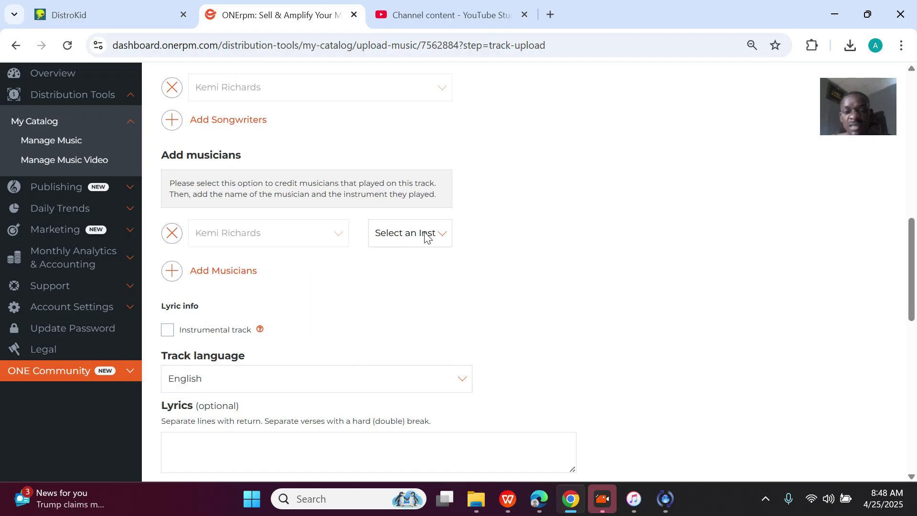
click(426, 236)
click(409, 267)
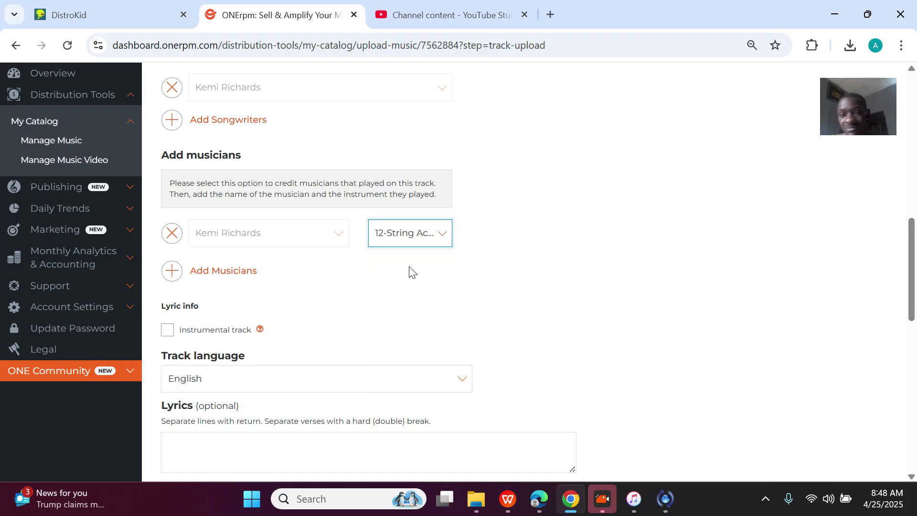
scroll(410, 270, down, 2)
scroll(276, 292, down, 2)
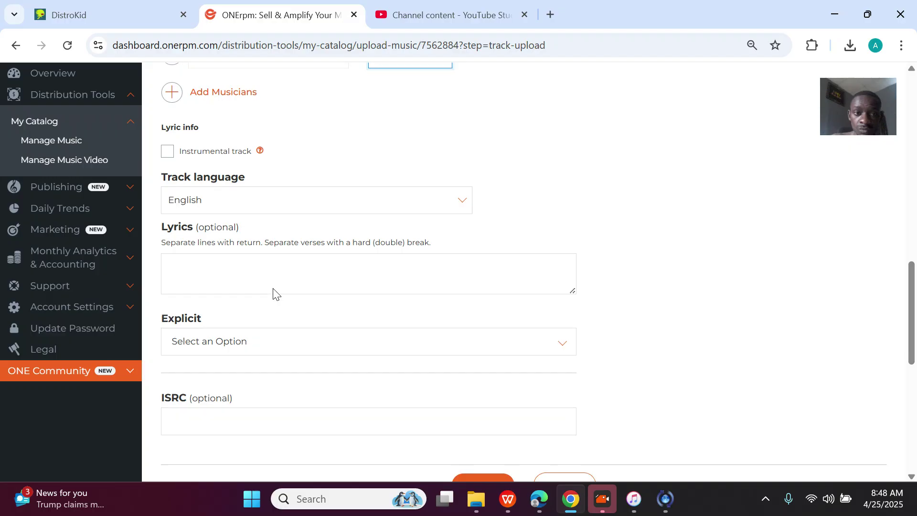
Set Explicit to No on the track, then view DistroKid's Oyoyo file details
scroll(276, 293, down, 1)
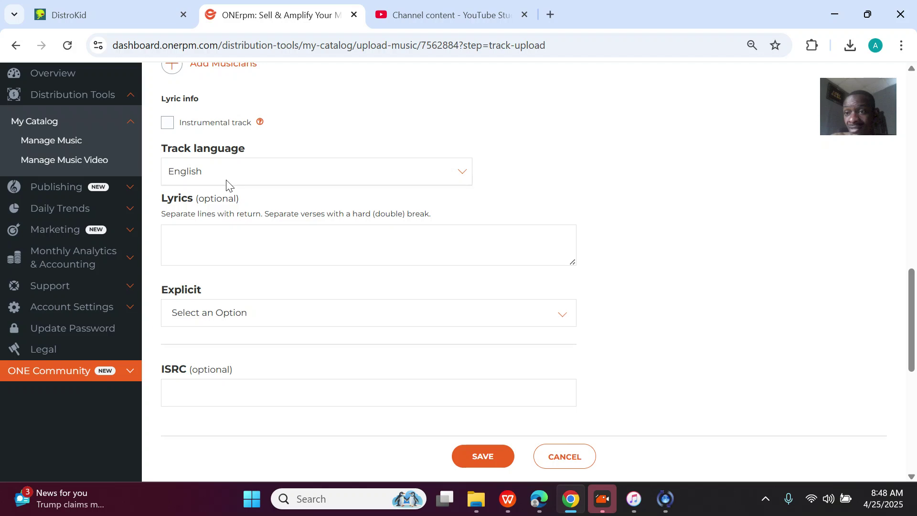
click(210, 319)
click(207, 367)
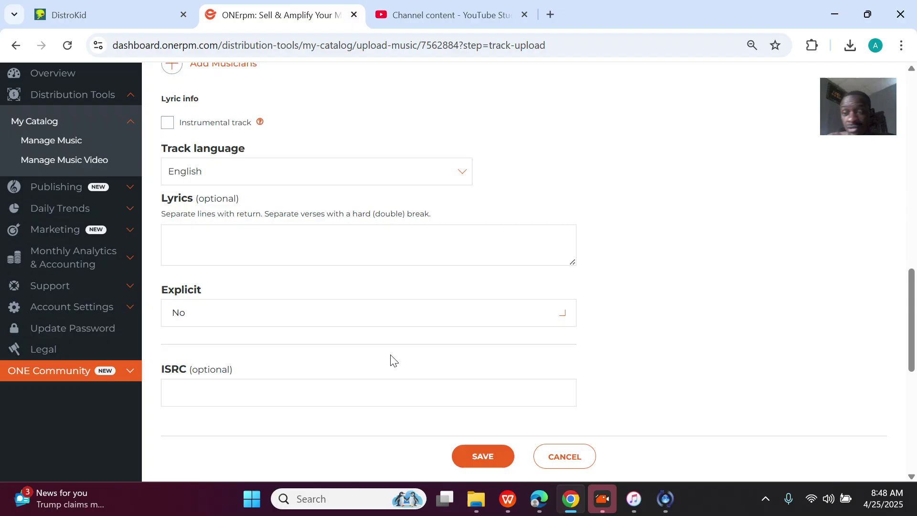
scroll(391, 361, down, 2)
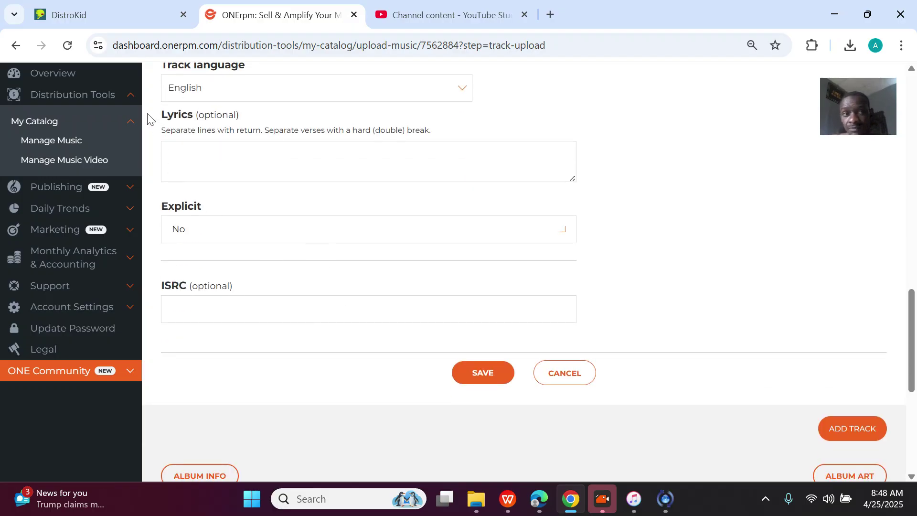
click(125, 13)
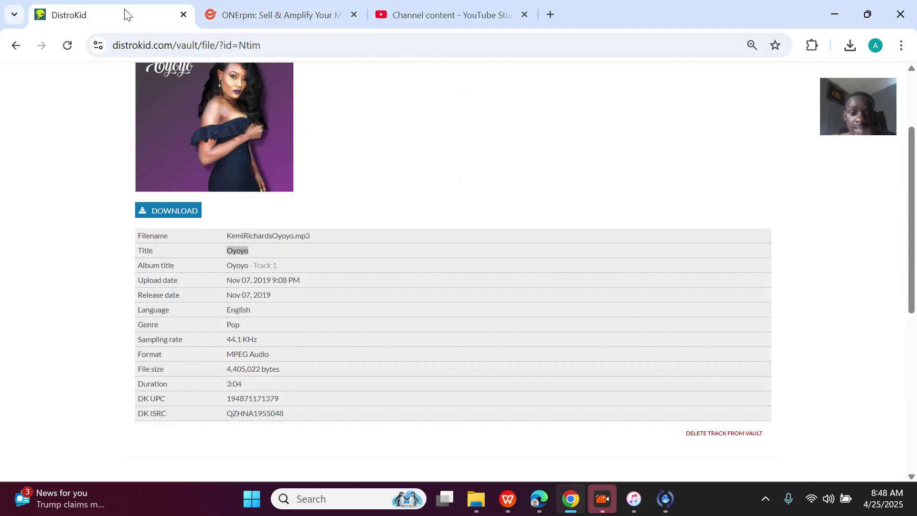
Copy DistroKid's ISRC QZ-HNA-19-55048 into ONErpm's ISRC field and save the track details
click(230, 416)
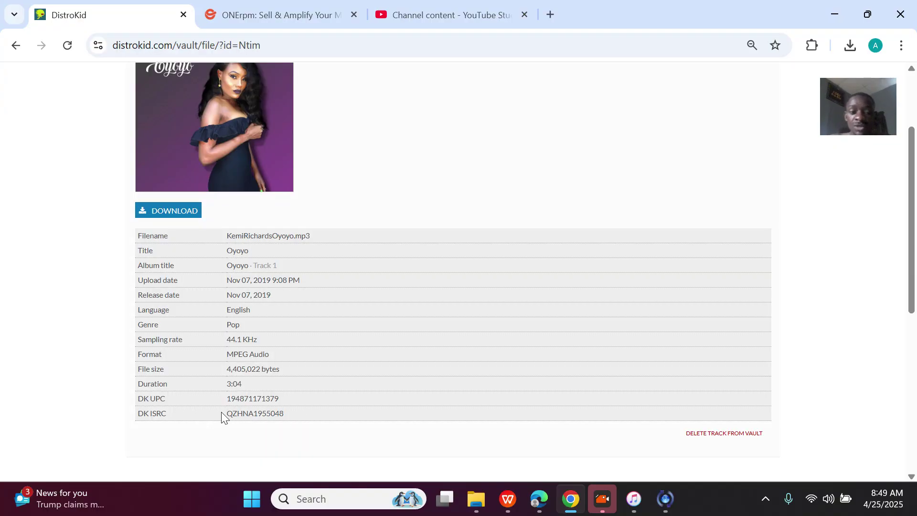
drag(221, 412, 294, 415)
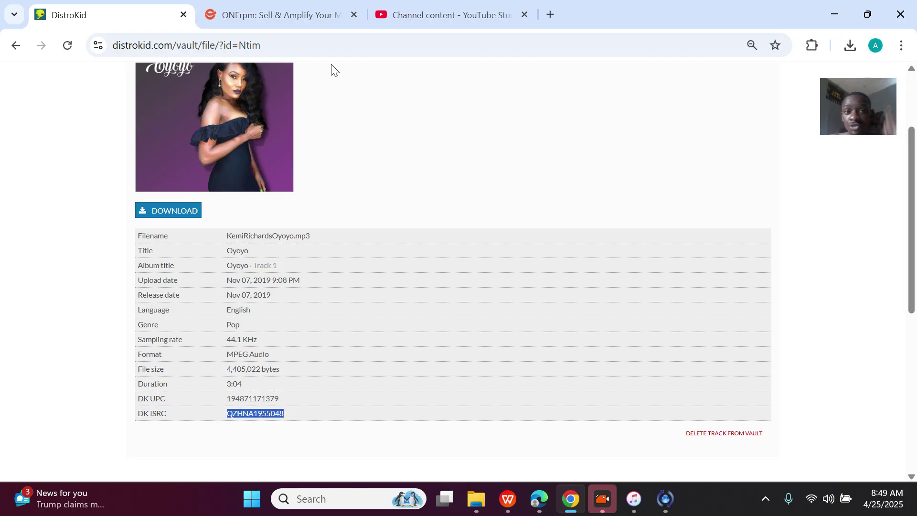
click(311, 14)
click(227, 315)
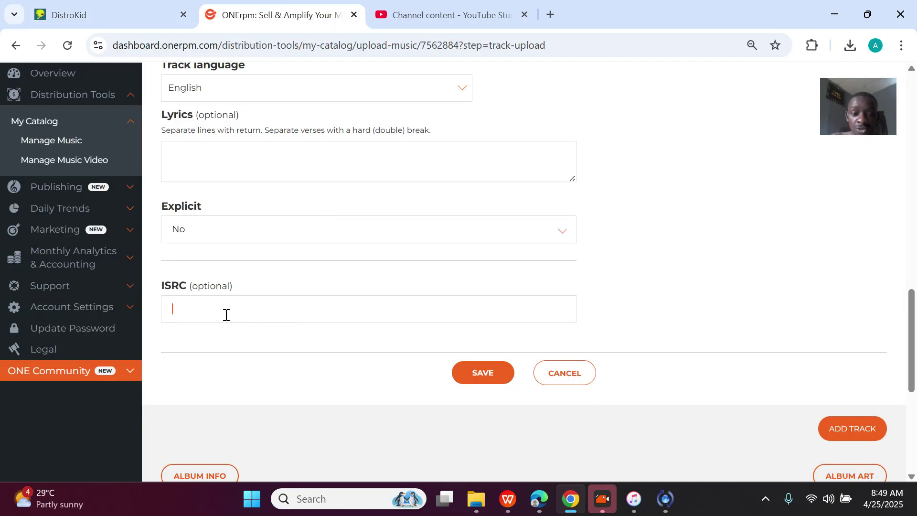
text(QZ-HNA-19-55048)
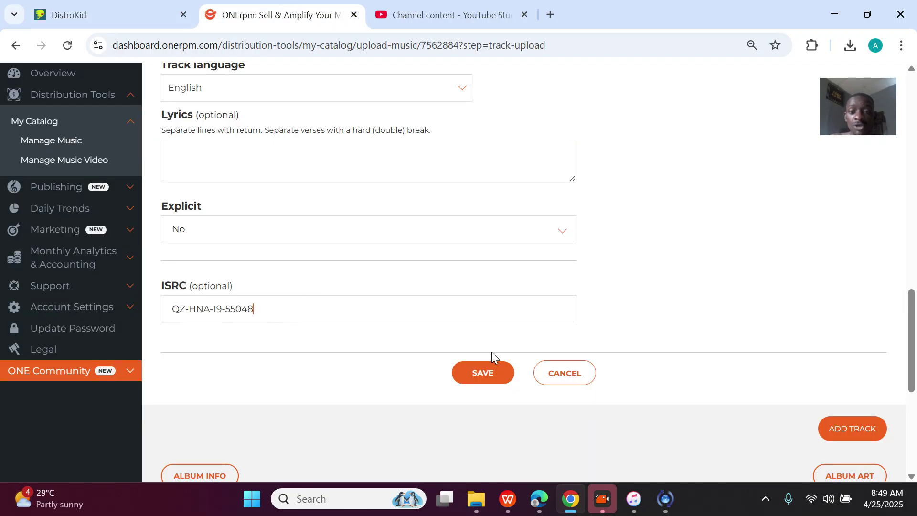
click(480, 380)
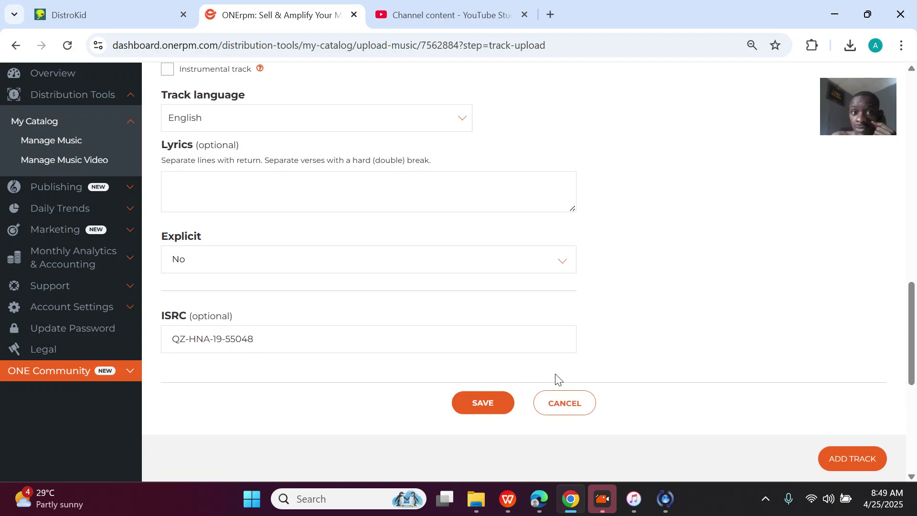
scroll(555, 375, down, 1)
Check Chrome's recent downloads list over the ONErpm Track Upload page
click(502, 351)
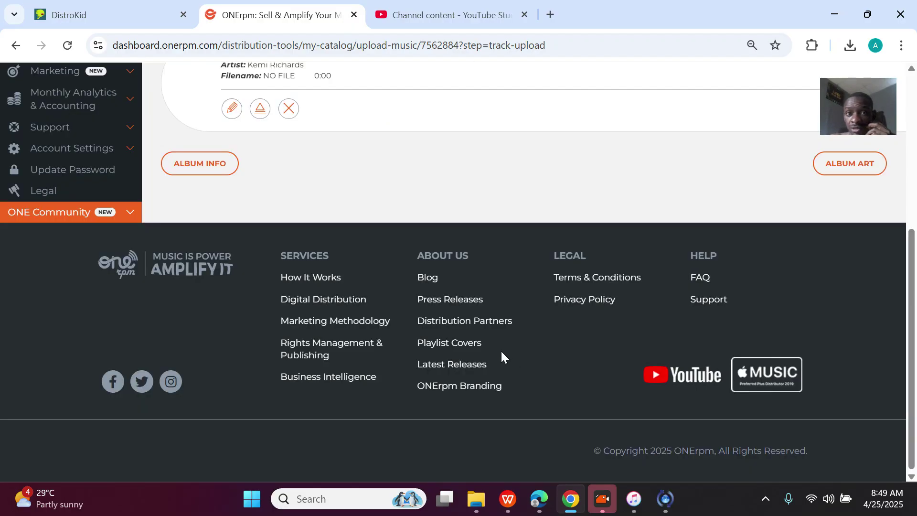
scroll(501, 350, up, 3)
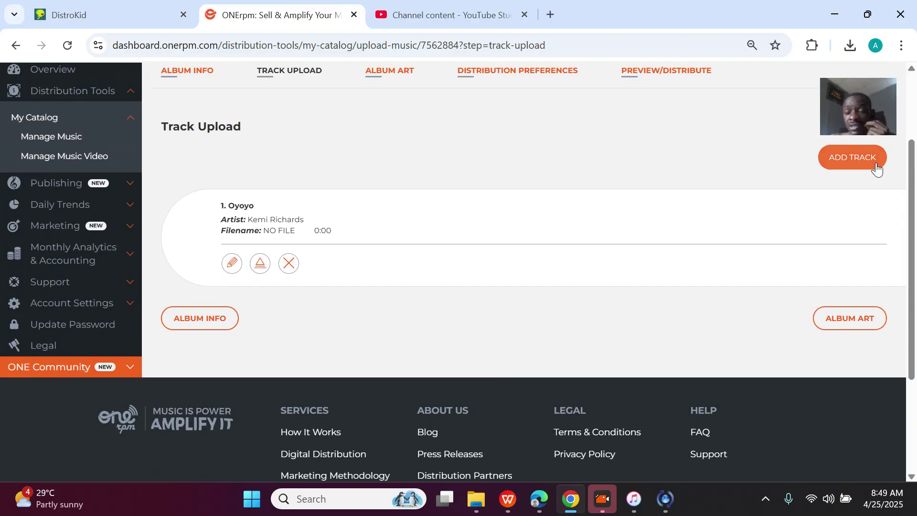
click(850, 45)
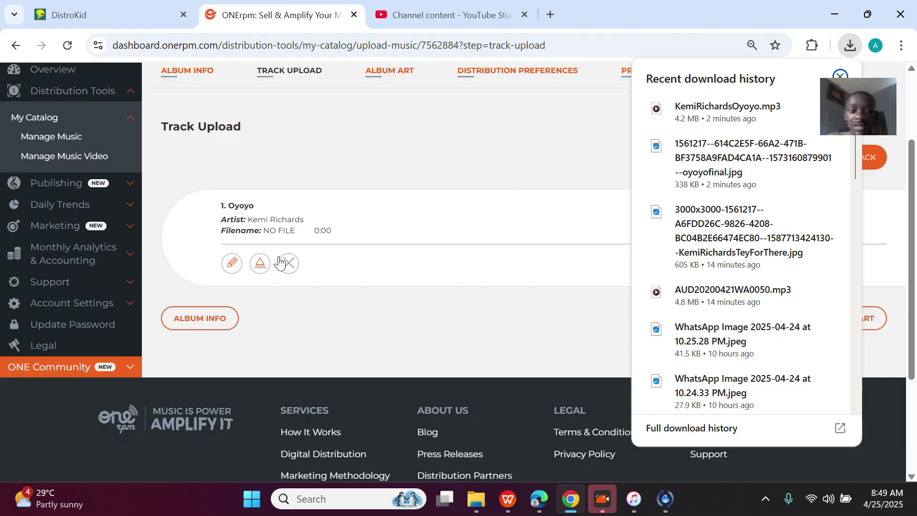
click(262, 268)
Cancel attaching a file to Oyoyo and drag the downloaded Oyoyo mp3 into iTunes
click(263, 266)
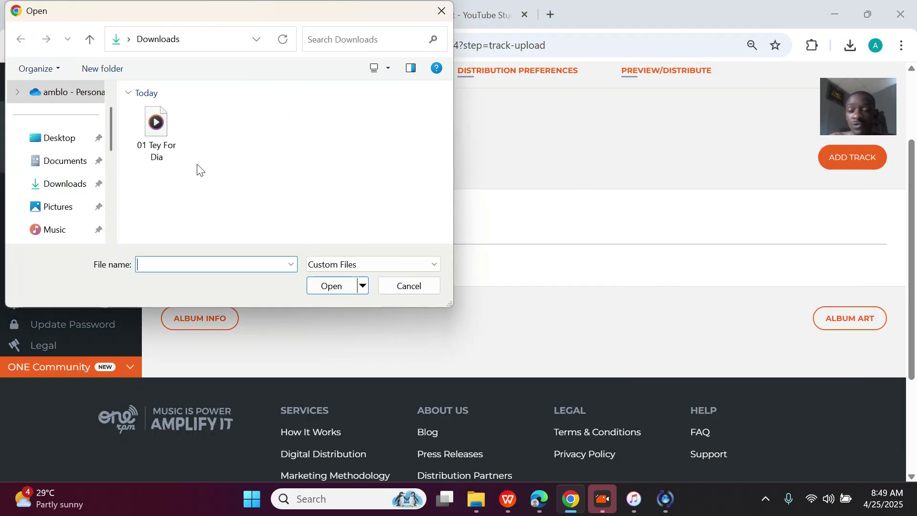
click(408, 285)
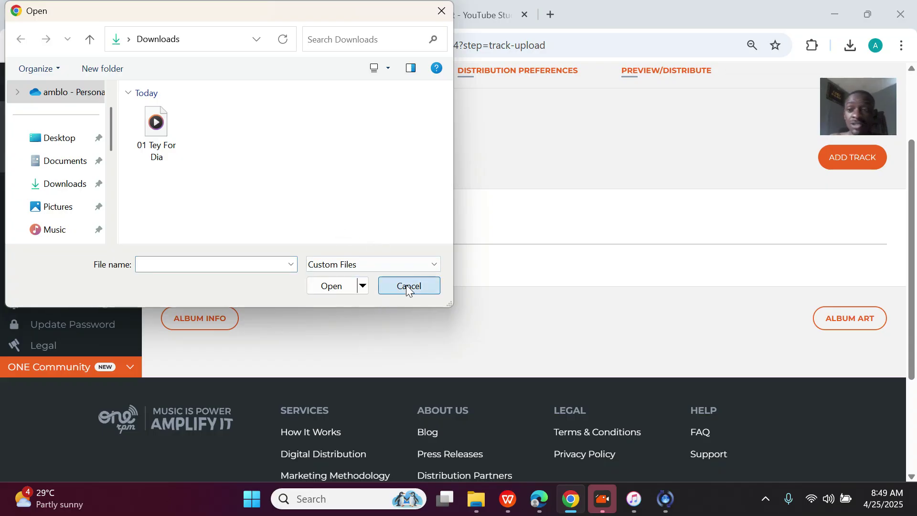
click(850, 45)
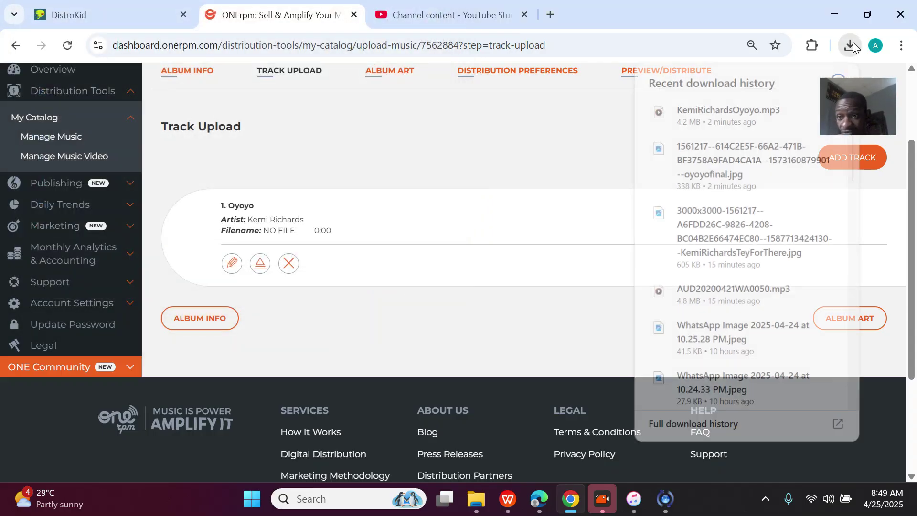
drag(695, 119, 718, 182)
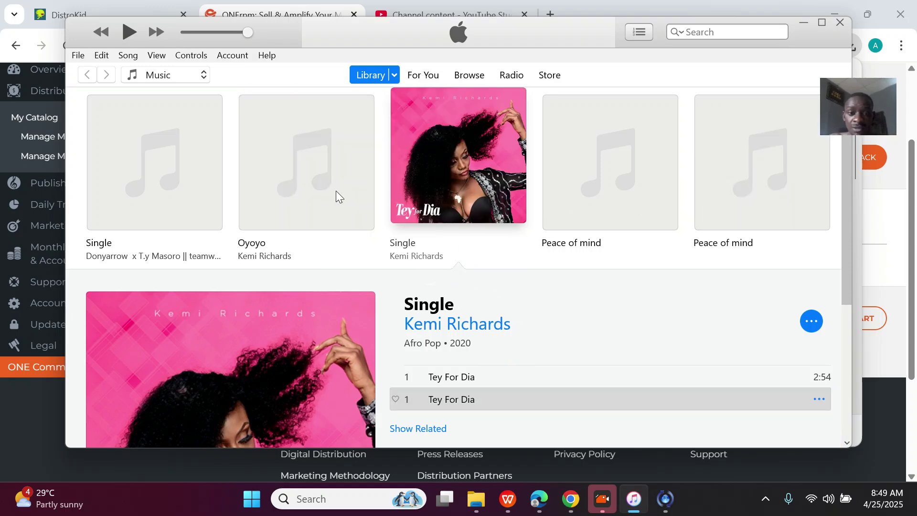
Select the Oyoyo track in iTunes and choose to create a WAV version
click(306, 190)
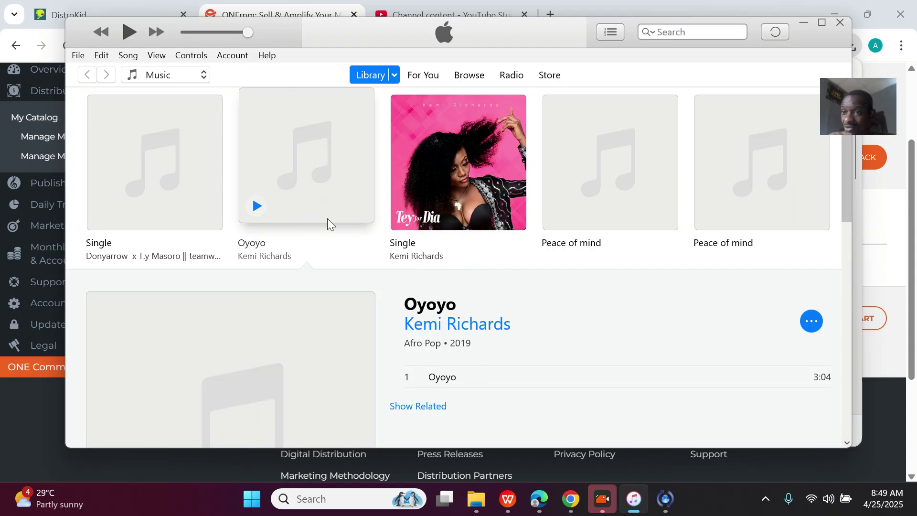
click(473, 384)
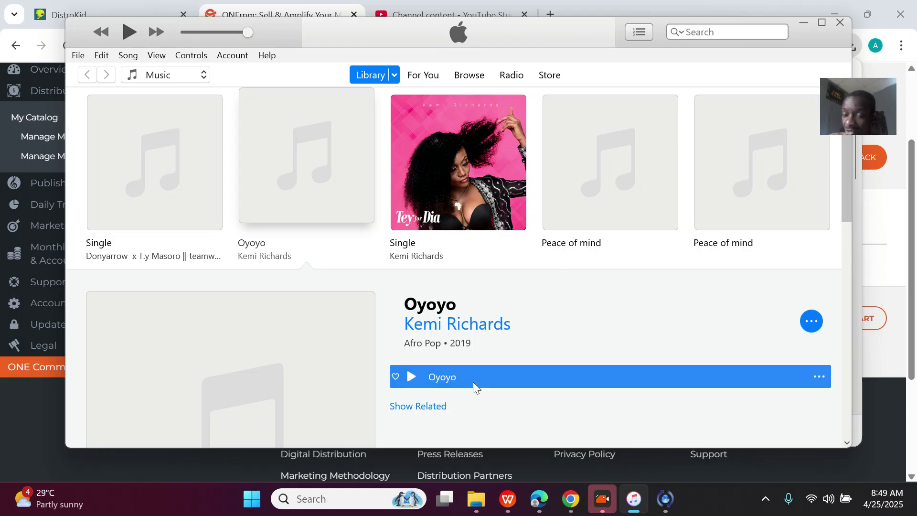
click(77, 57)
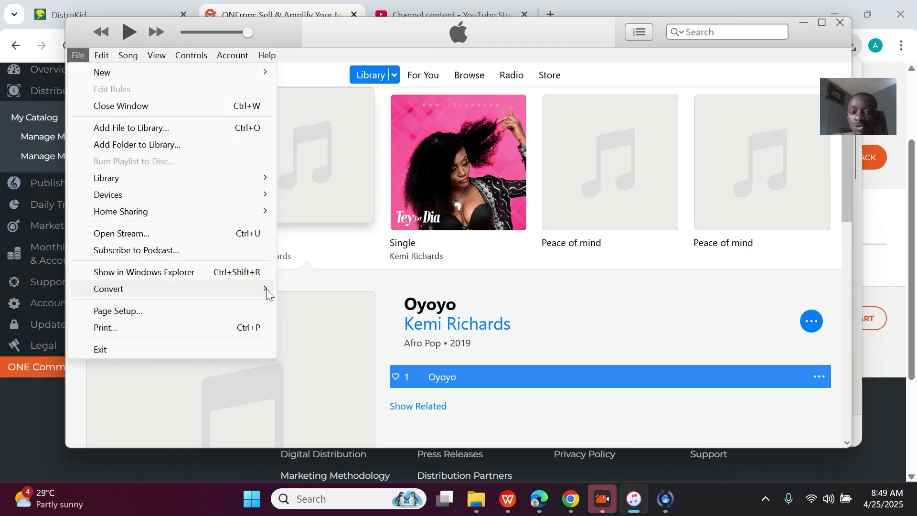
mouse_move(265, 288)
click(351, 338)
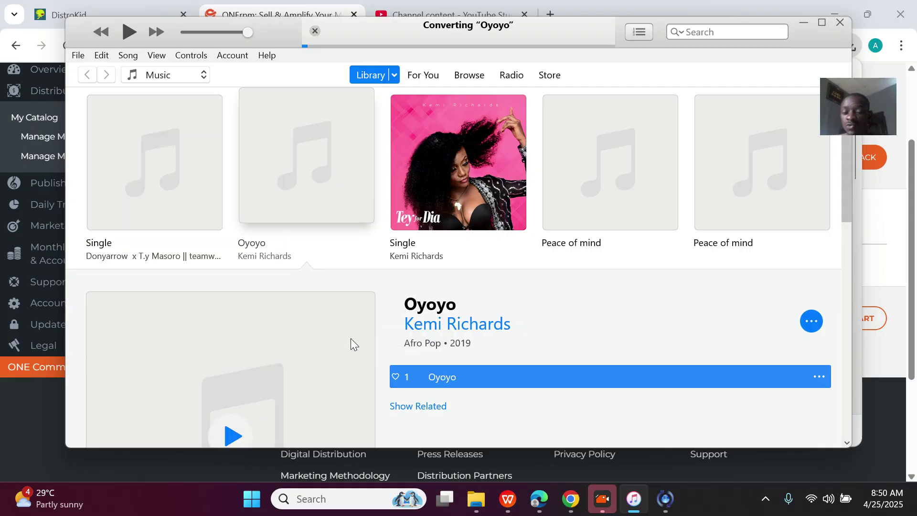
scroll(531, 385, down, 1)
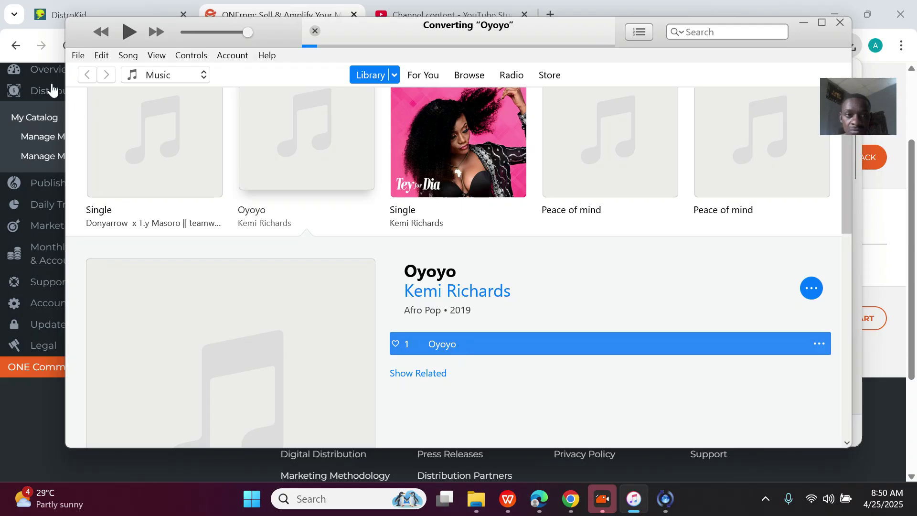
Convert Oyoyo into a new copy and drag it into Downloads as 01 Oyoyo
click(80, 57)
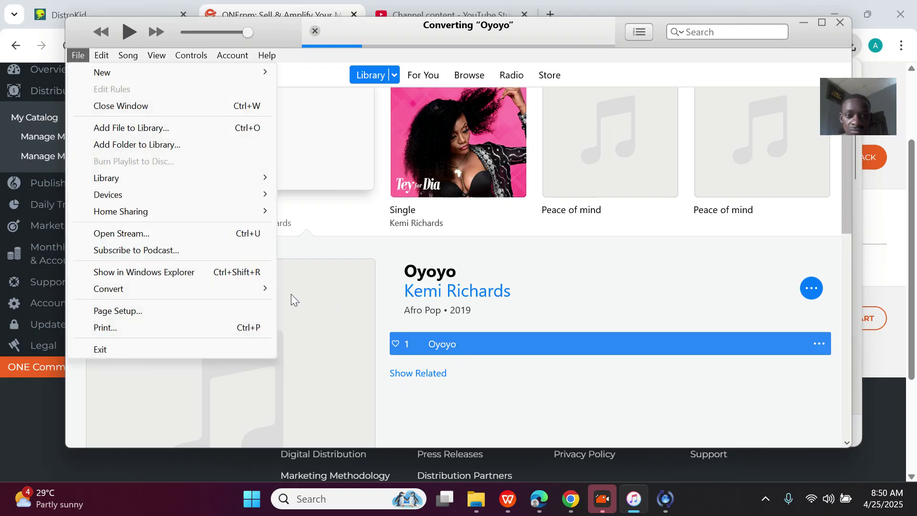
click(549, 397)
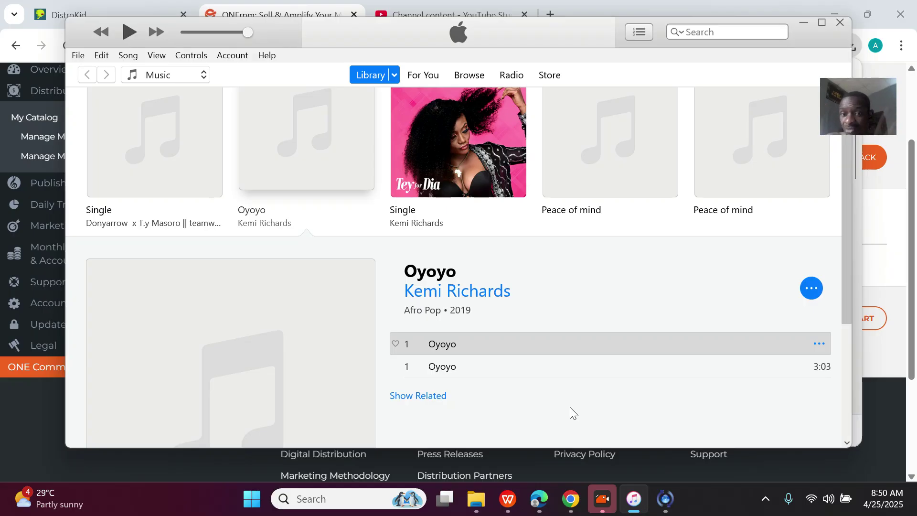
click(482, 373)
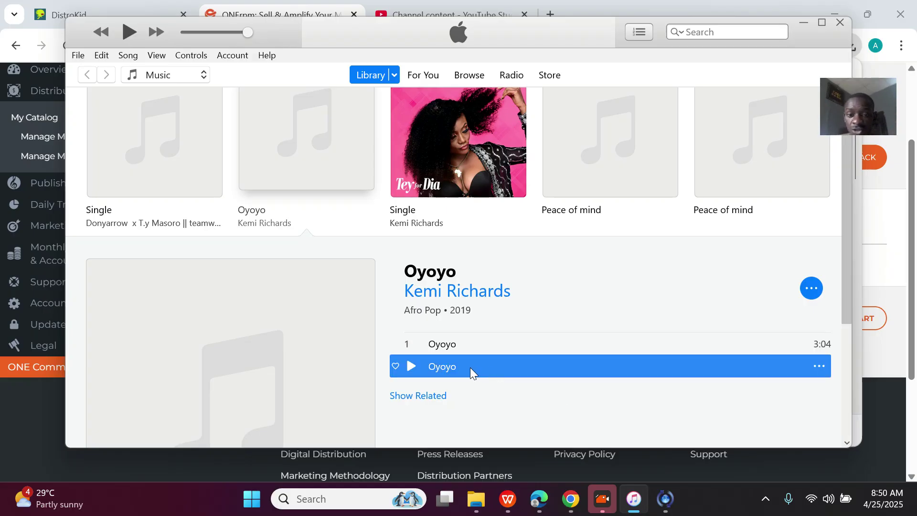
drag(470, 368, 804, 372)
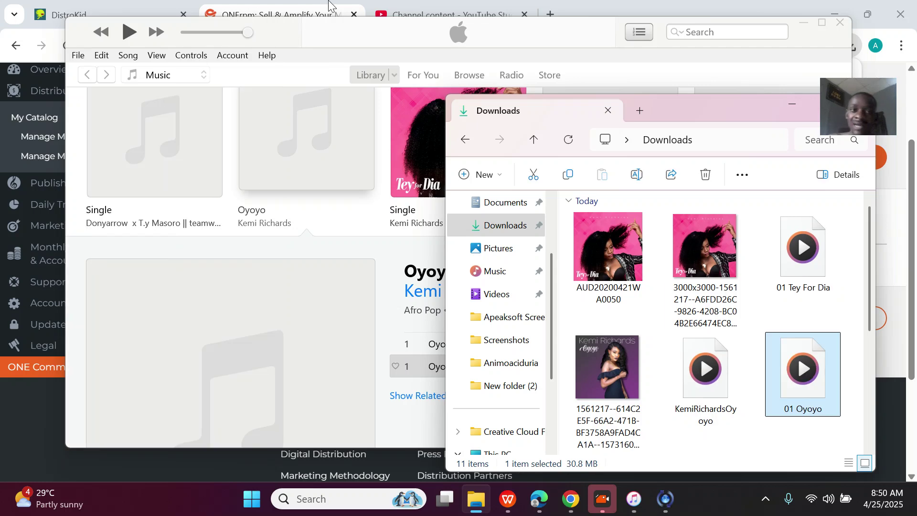
Pick 01 Oyoyo as the audio file for ONErpm's Oyoyo track to start the upload
click(293, 15)
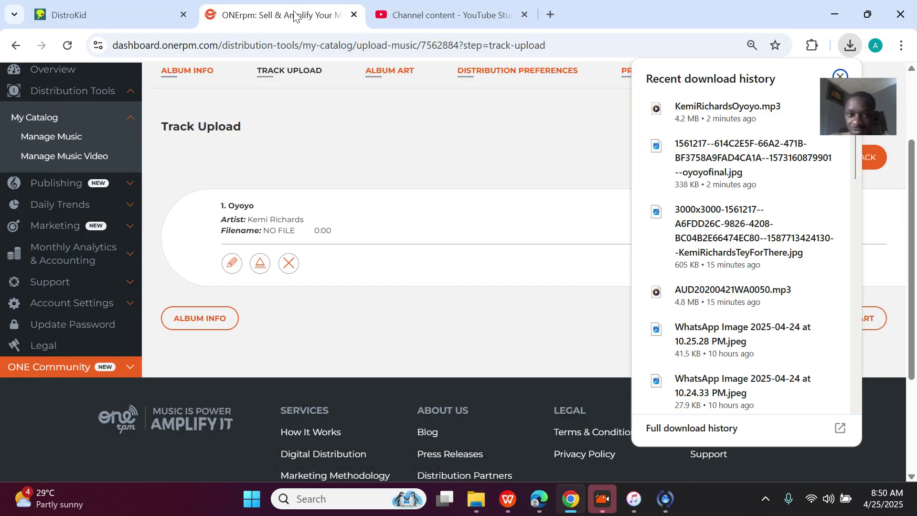
click(261, 266)
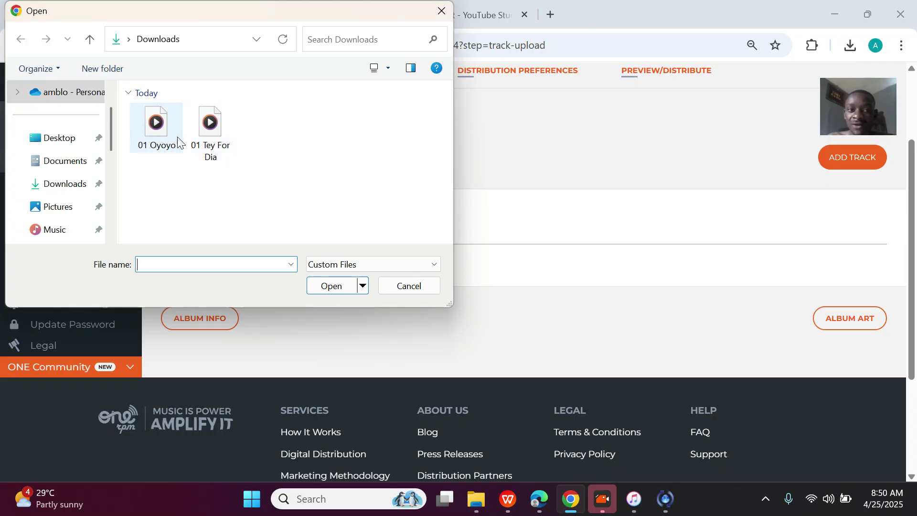
double_click(160, 136)
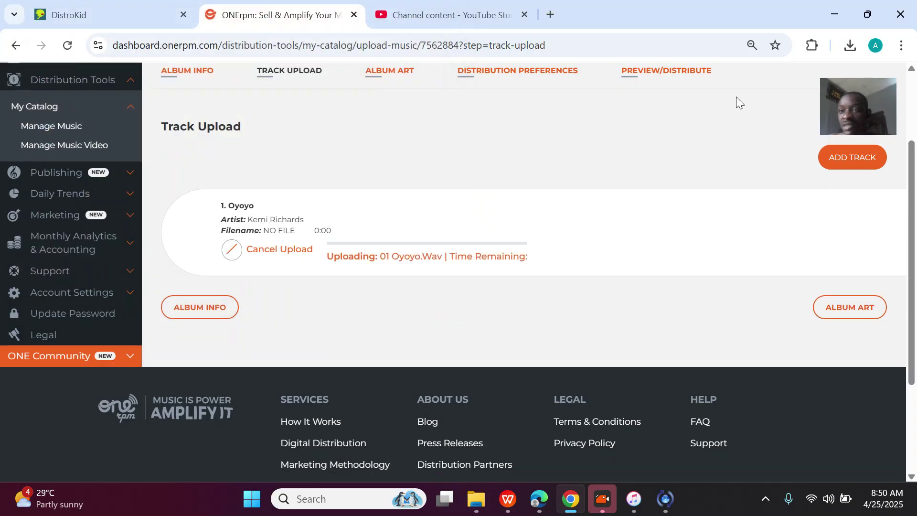
Glance at Chrome's recent downloads, then let the 01 Oyoyo.Wav upload nearly finish
click(853, 52)
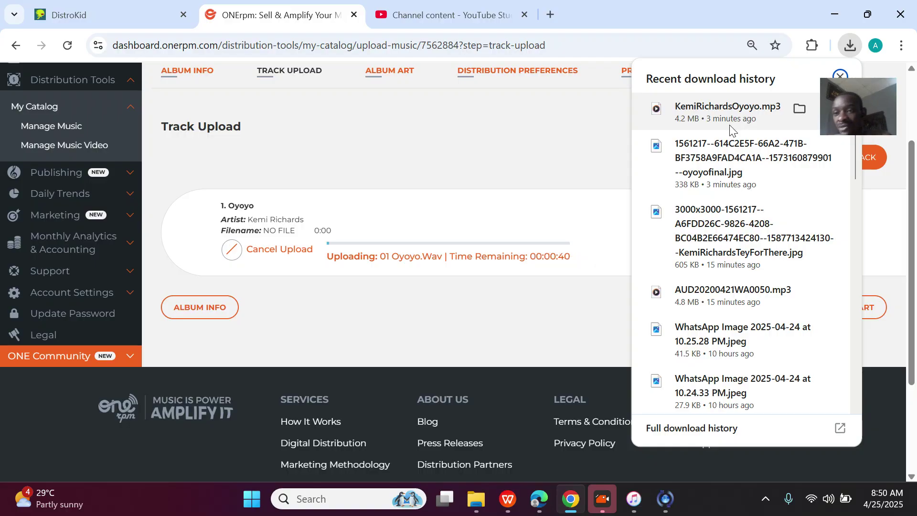
click(369, 291)
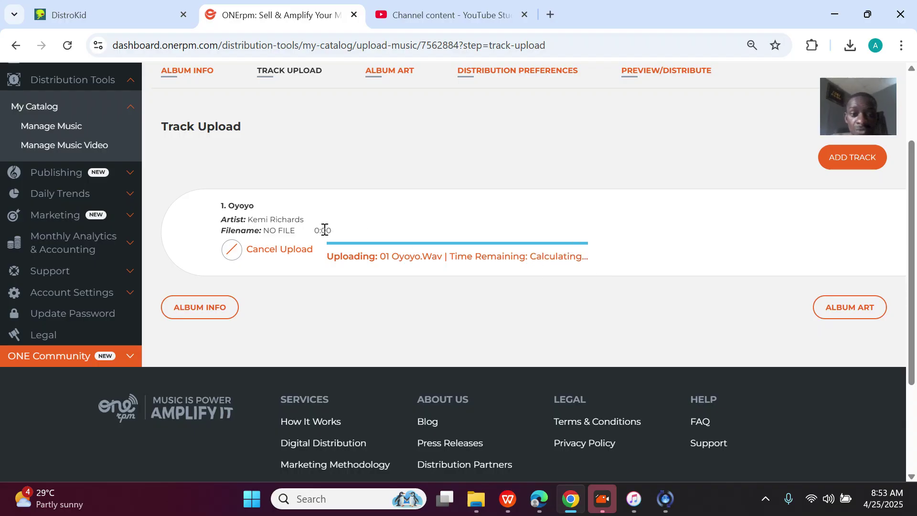
Highlight the uploaded track's 03:03.490 duration once the upload completes
drag(312, 233, 347, 233)
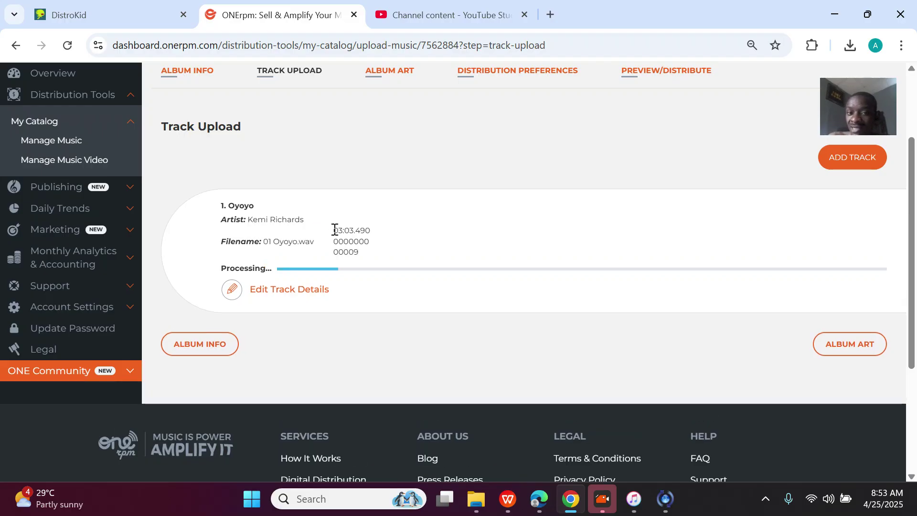
drag(333, 230, 384, 234)
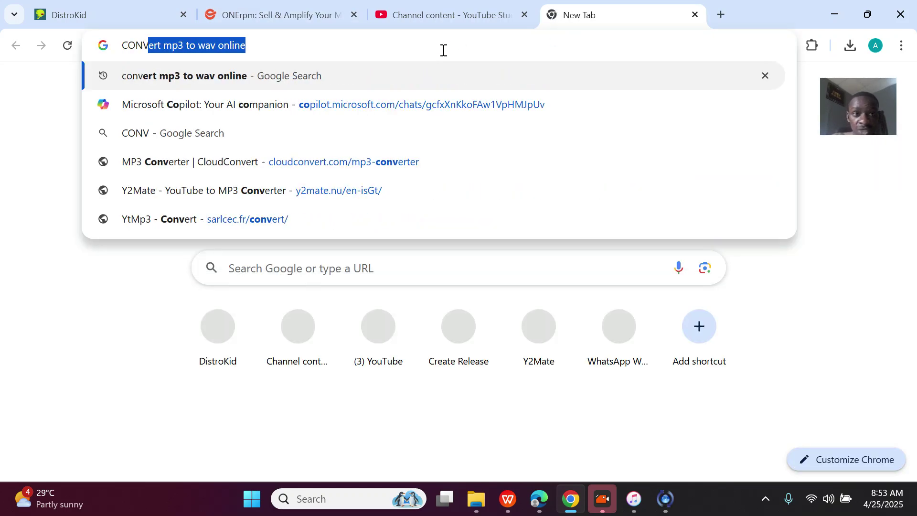
Search 'convert mp3 to wav online', open CloudConvert's MP3 to WAV page, then return to ONErpm
key(Return)
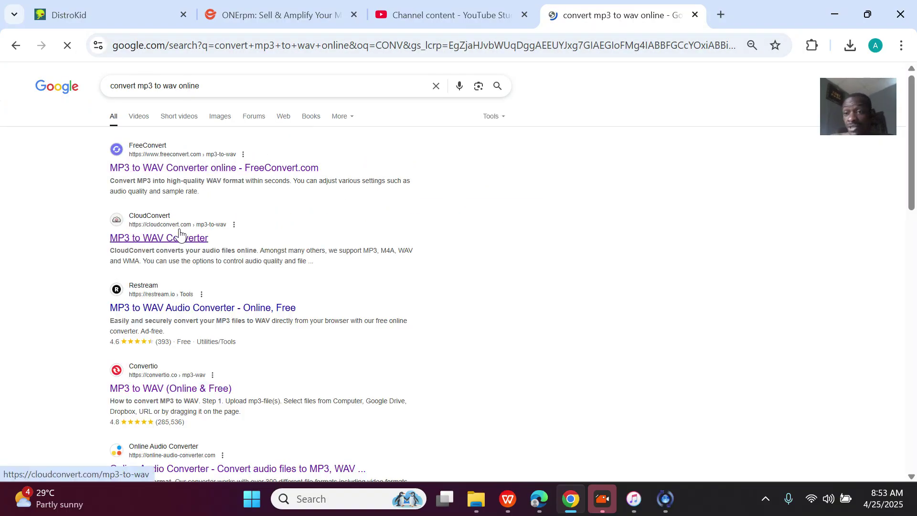
click(179, 234)
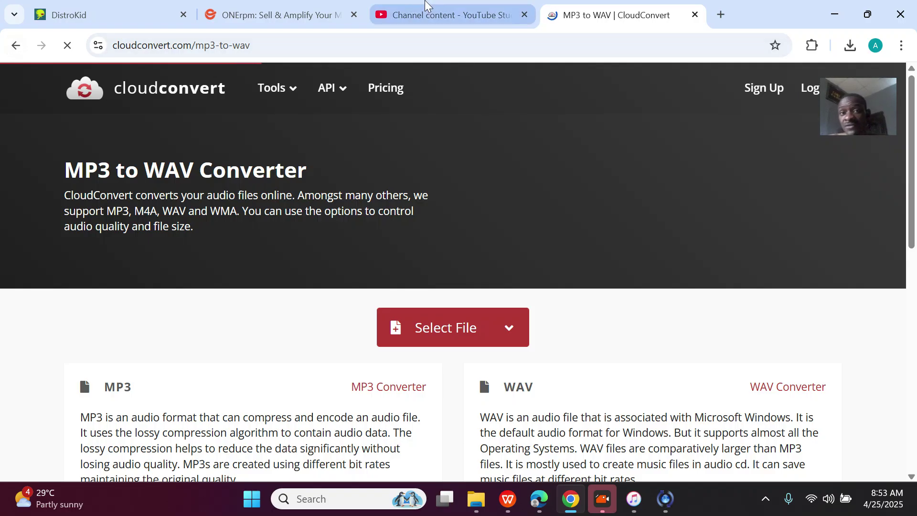
click(293, 14)
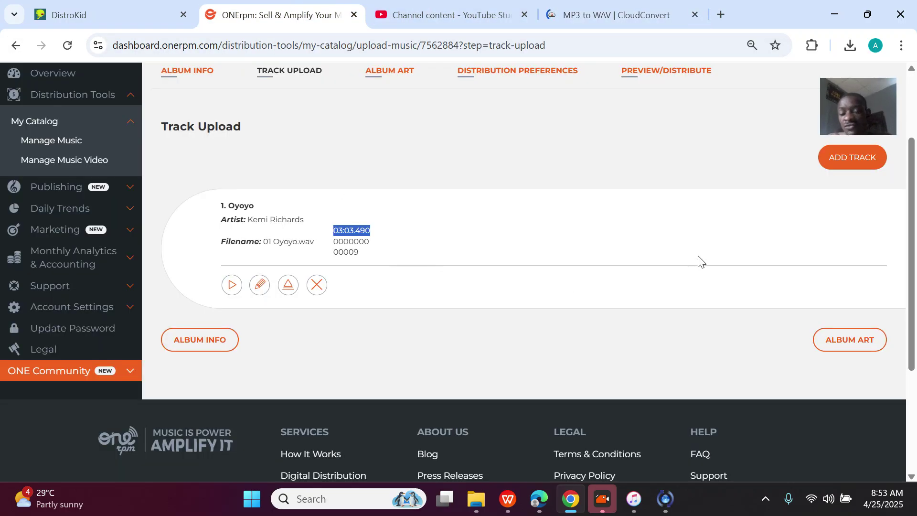
Upload the Oyoyo cover image Oyoyofinal.jpg as album art on the Album Assets step
click(850, 347)
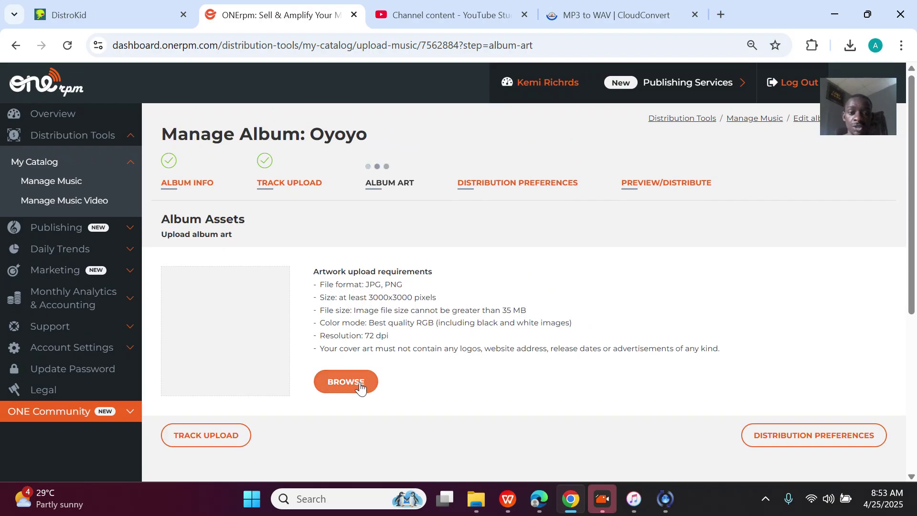
click(360, 382)
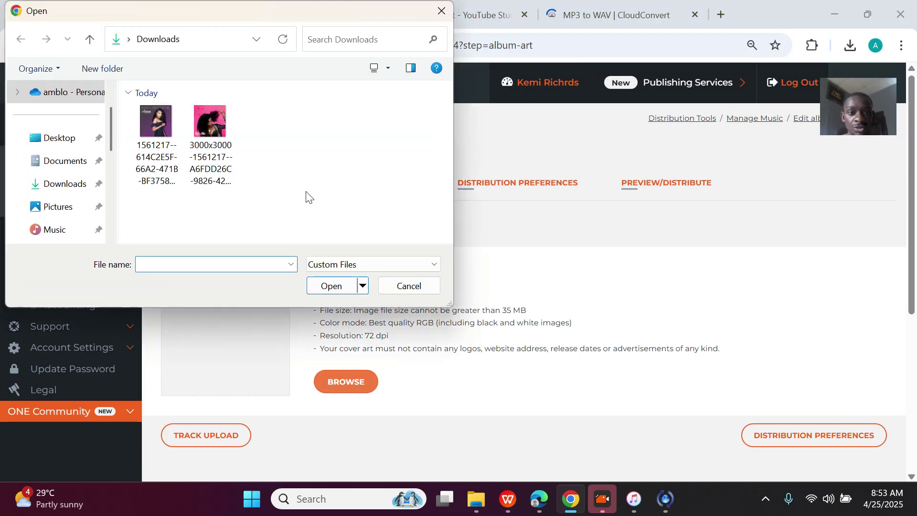
click(158, 137)
double_click(158, 137)
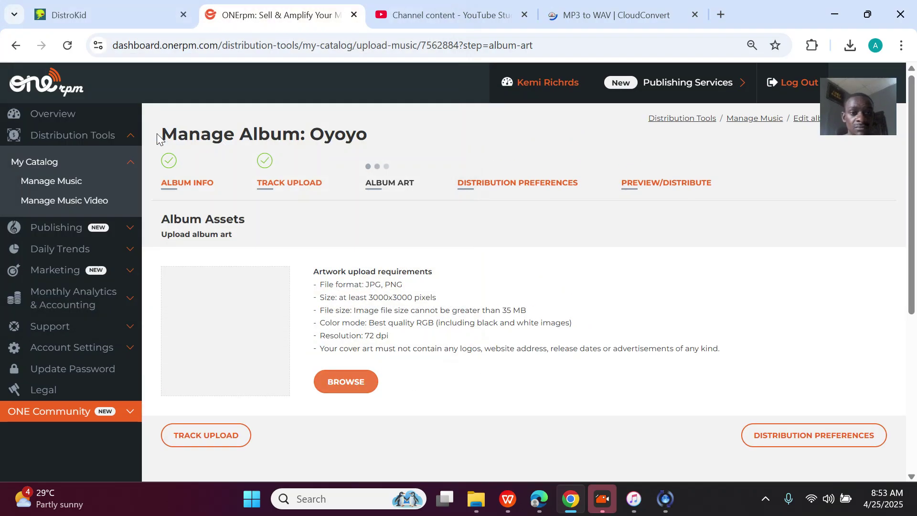
scroll(549, 317, down, 2)
scroll(549, 318, down, 1)
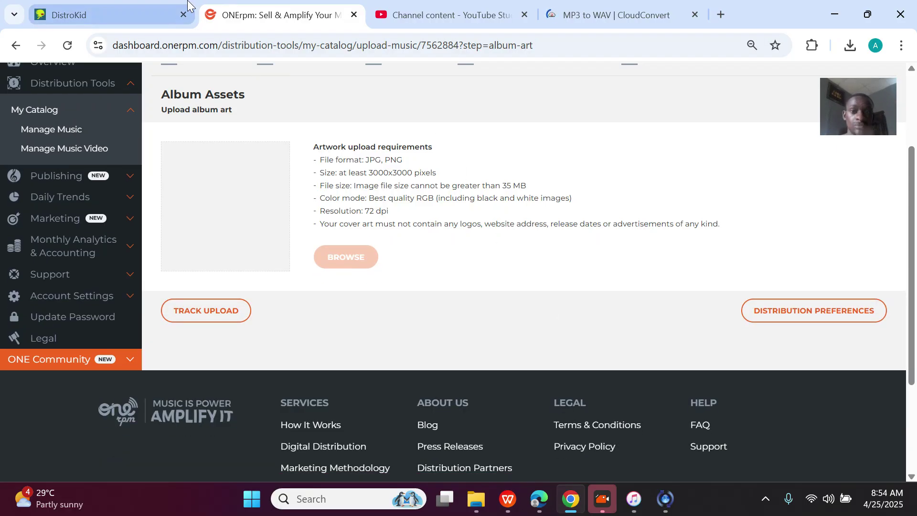
mouse_move(188, 5)
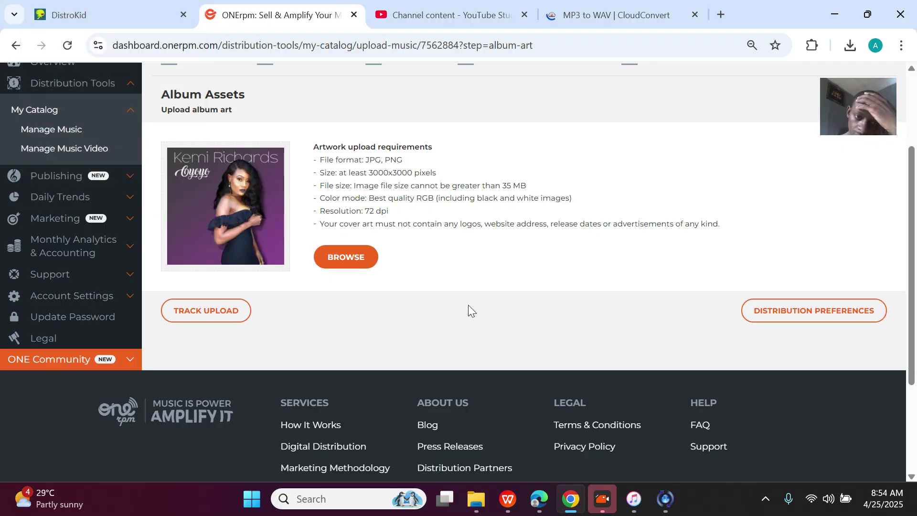
Set the release date to April 25, 2025 in Distribution Preferences
click(811, 311)
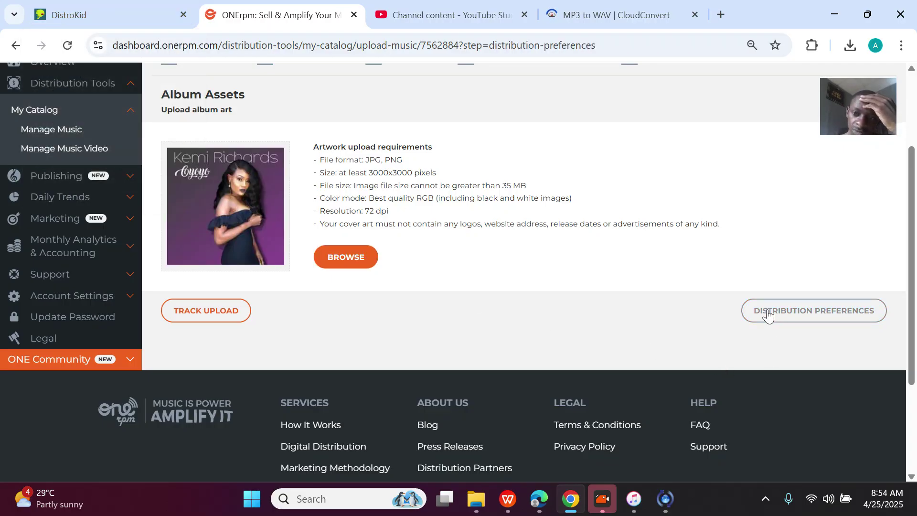
scroll(503, 256, down, 3)
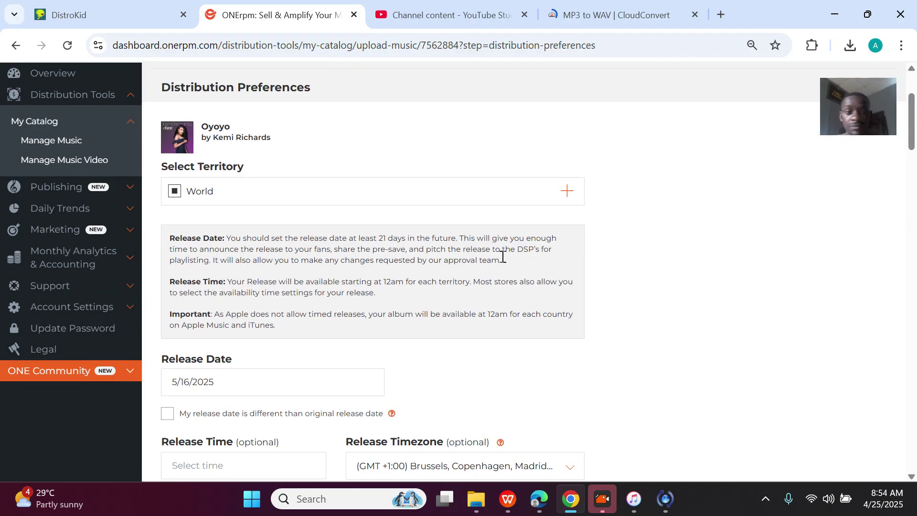
scroll(502, 256, down, 4)
click(251, 210)
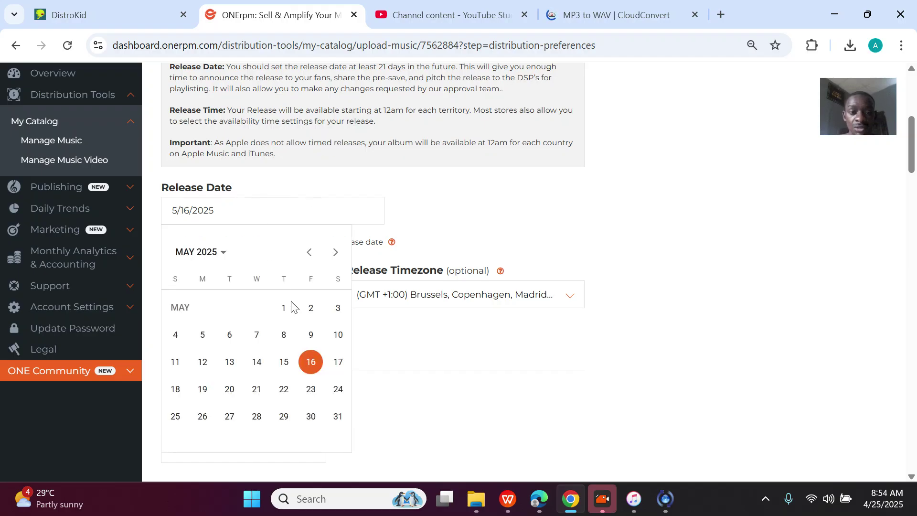
click(306, 252)
click(310, 420)
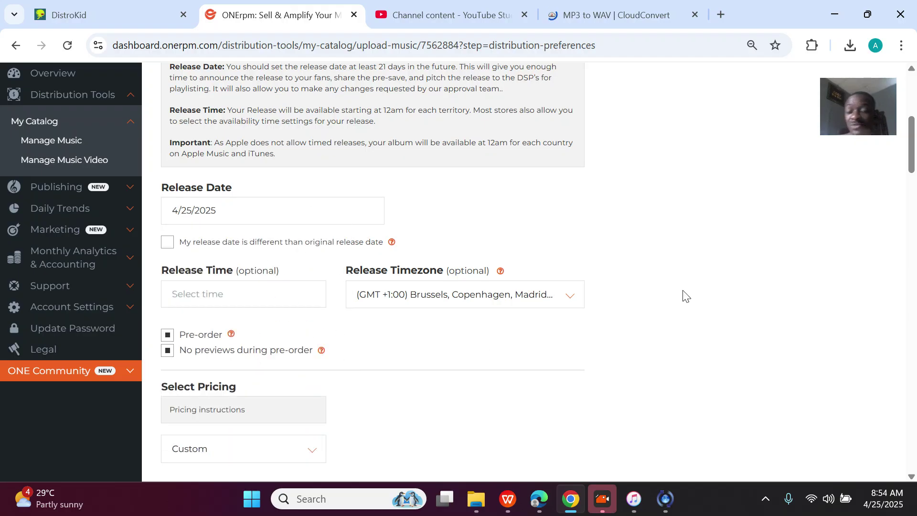
Tick 'My release date is different than original release date' and check DistroKid's Oyoyo details
click(274, 290)
click(668, 156)
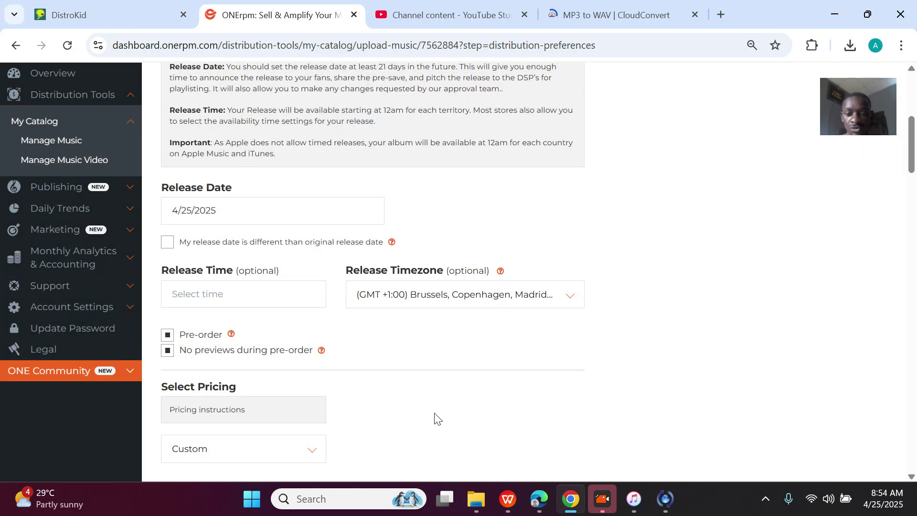
click(170, 243)
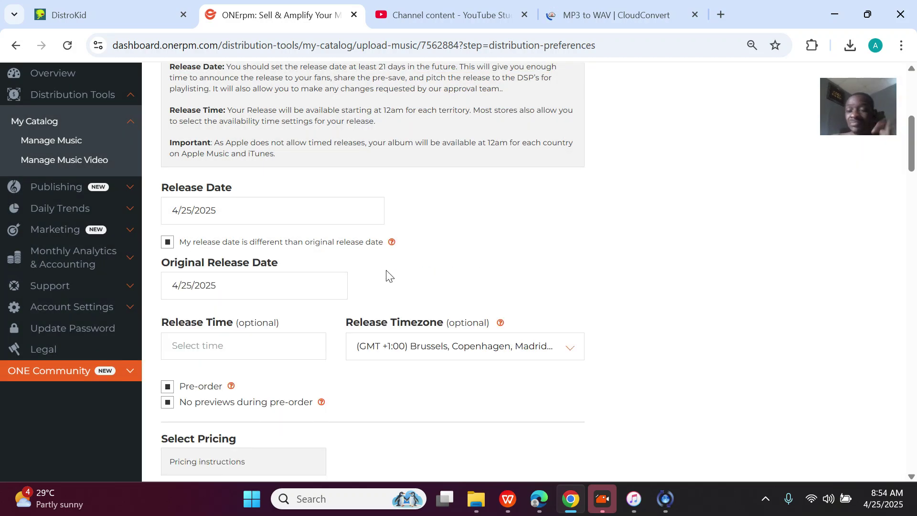
click(108, 6)
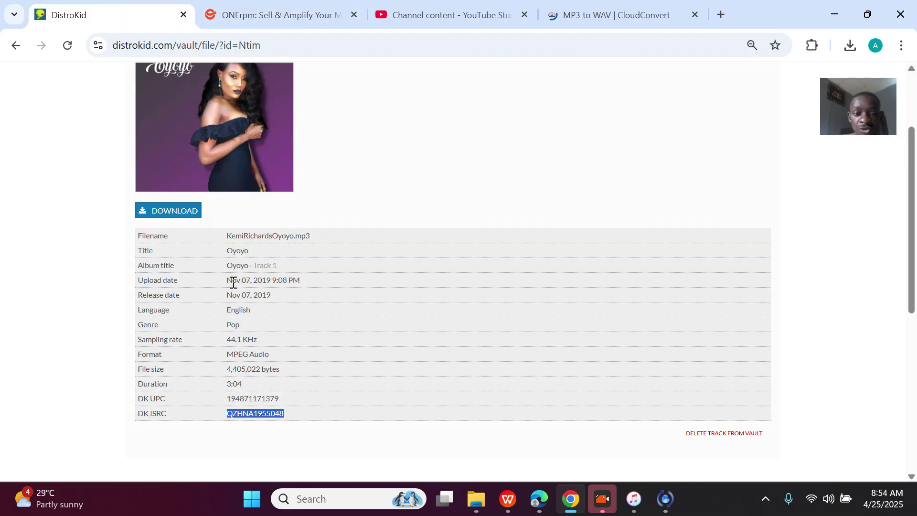
Set the Original Release Date to 11/7/2019 by choosing 2019, NOV, then day 7
click(293, 6)
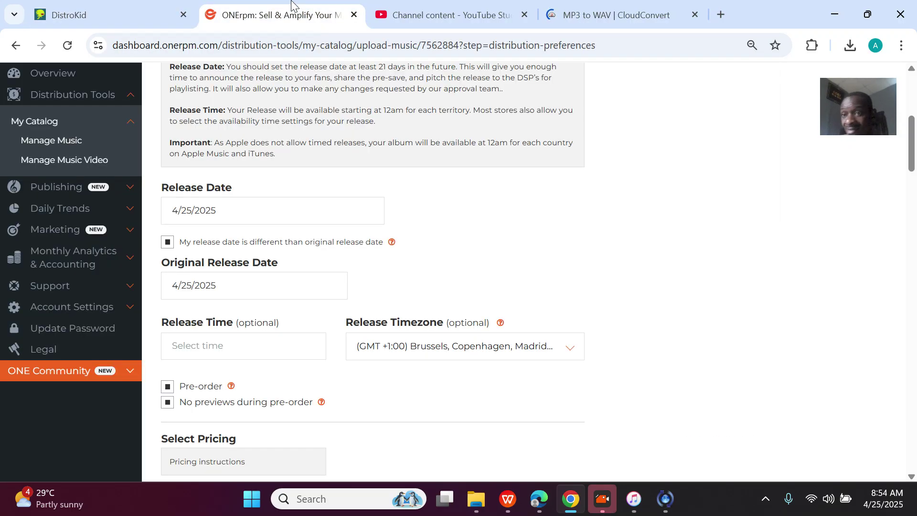
click(244, 285)
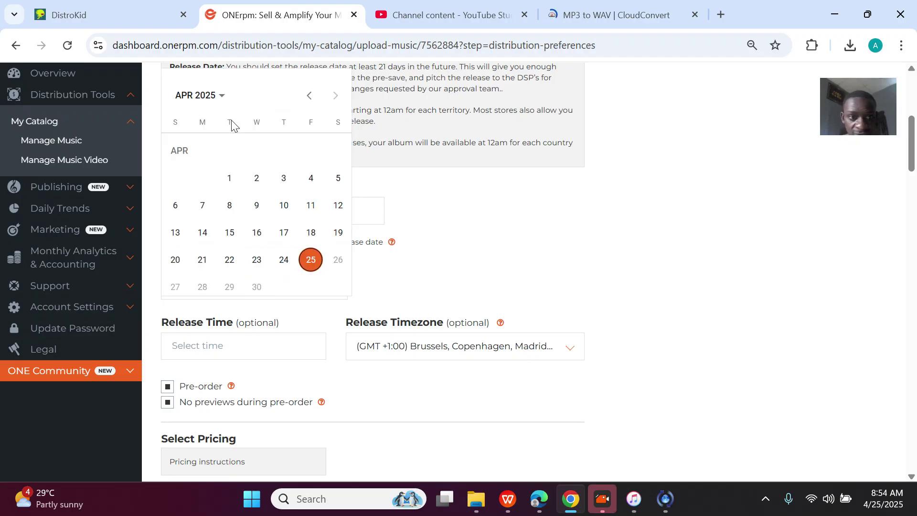
click(200, 95)
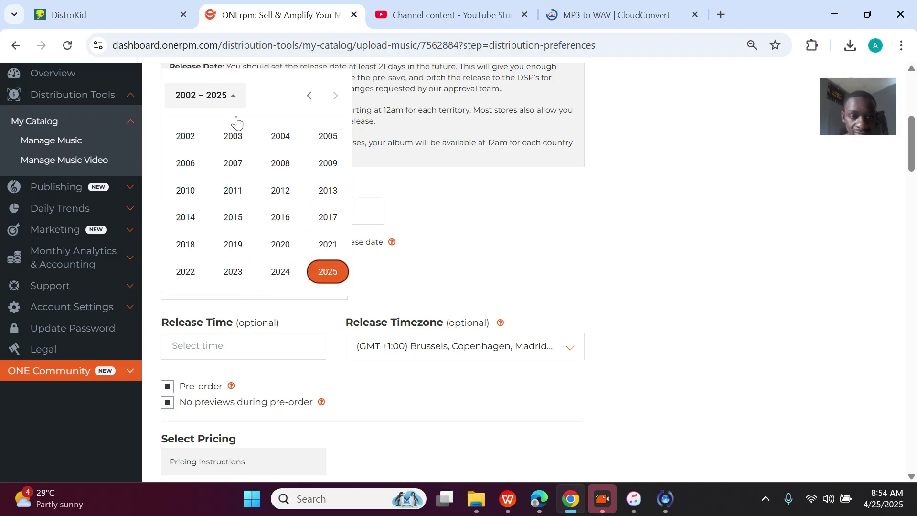
click(240, 244)
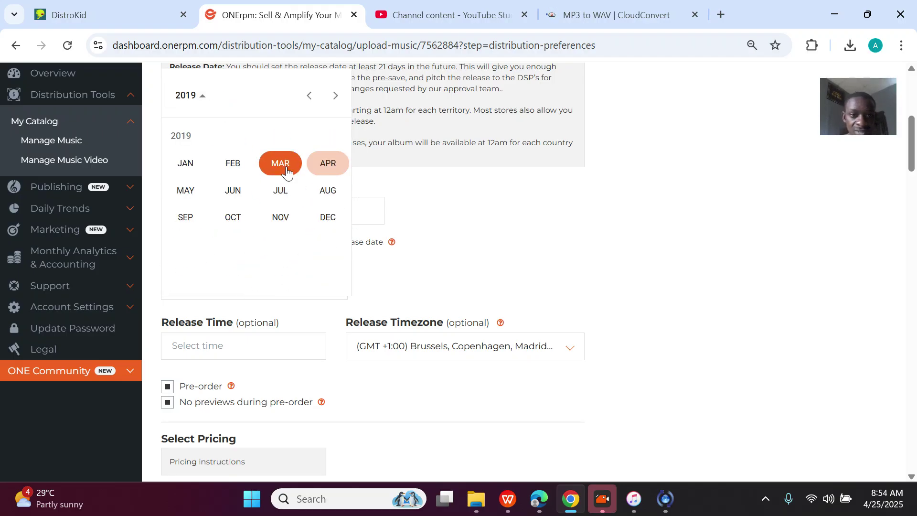
click(285, 219)
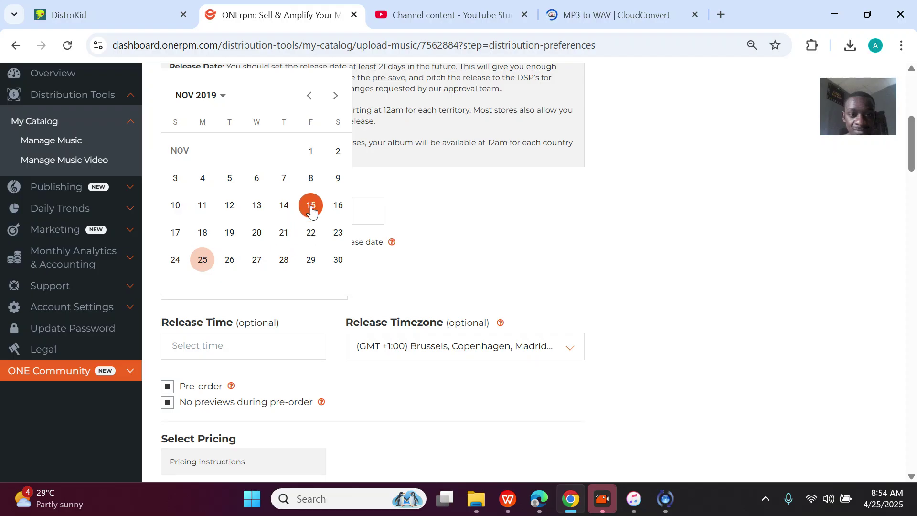
click(284, 181)
scroll(474, 225, down, 2)
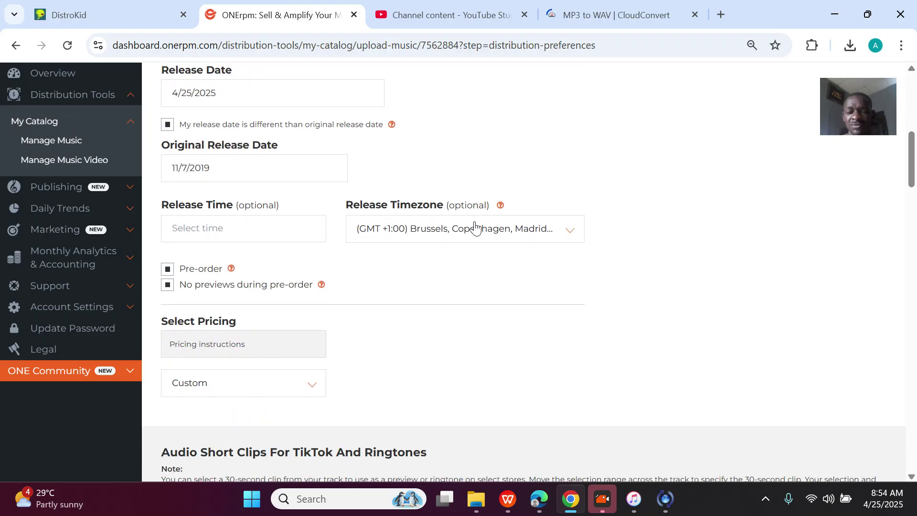
Offer Oyoyo as a free download track in the distribution preferences
scroll(475, 225, down, 2)
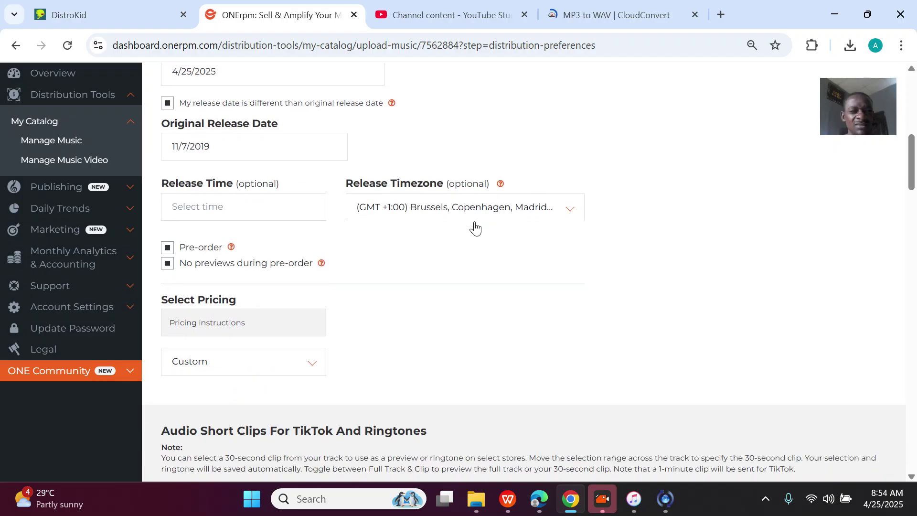
scroll(475, 225, down, 1)
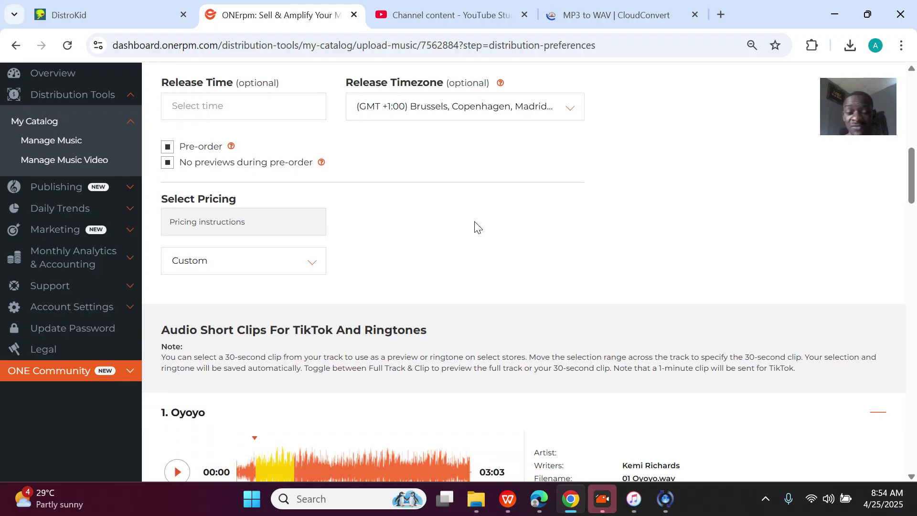
scroll(478, 227, down, 1)
scroll(477, 227, up, 2)
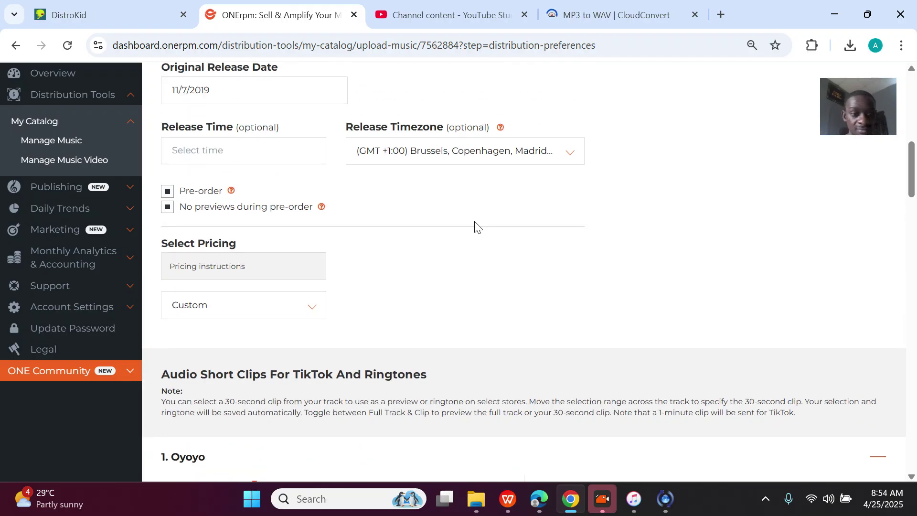
scroll(476, 224, down, 10)
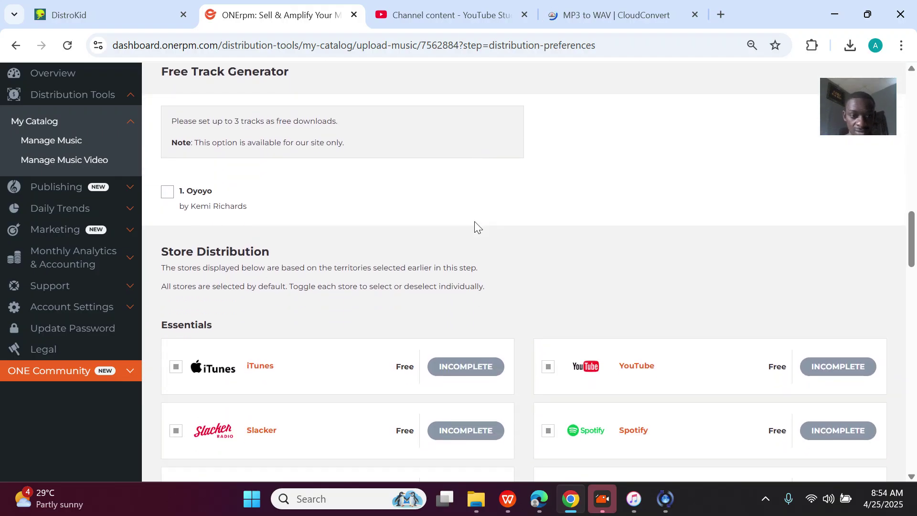
click(166, 196)
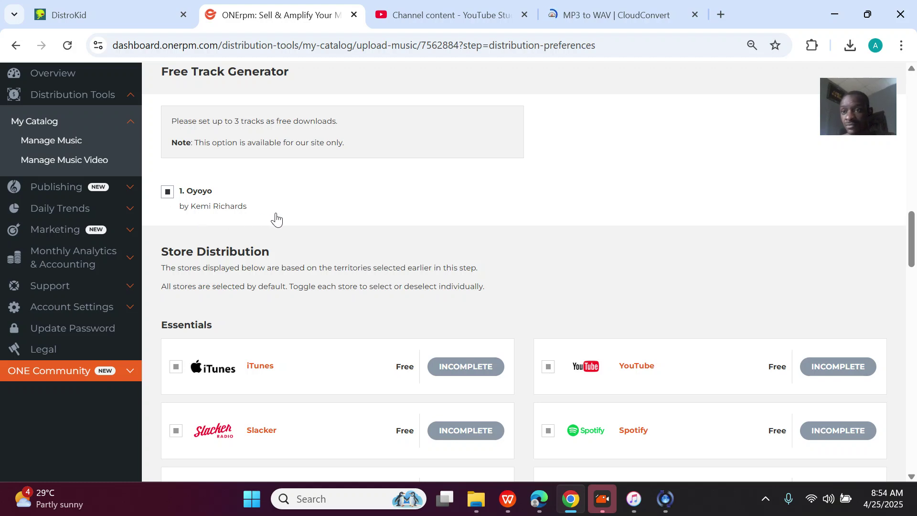
Add iTunes Ringtones, SoundExchange, Algar and Claro Ringtones to the store distribution
scroll(276, 220, down, 1)
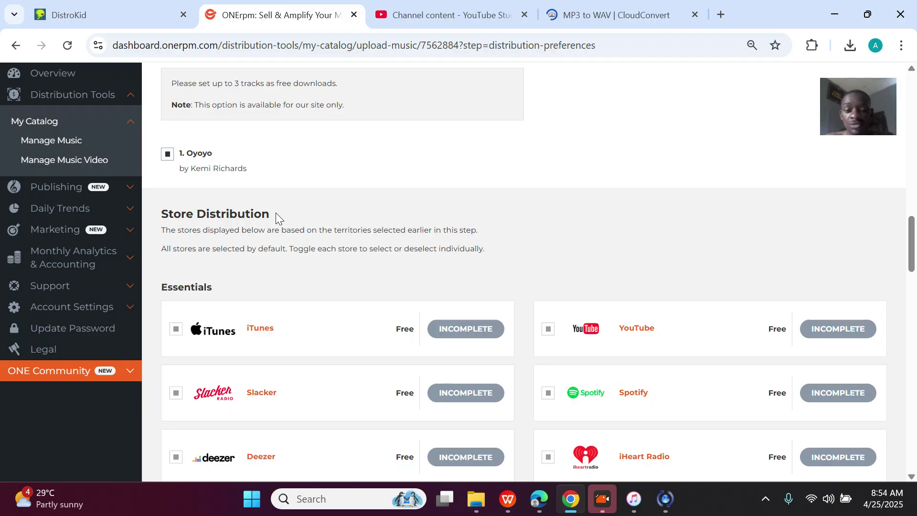
scroll(276, 218, down, 15)
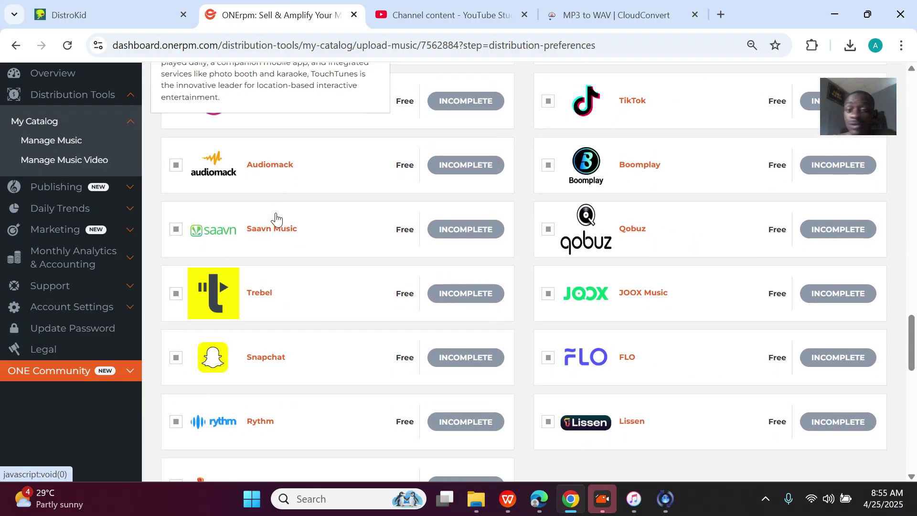
scroll(276, 215, down, 10)
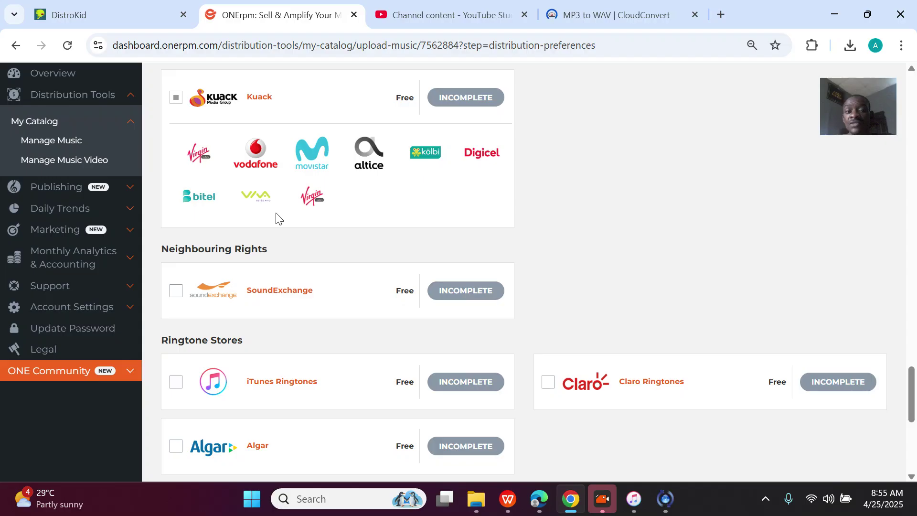
scroll(323, 216, up, 1)
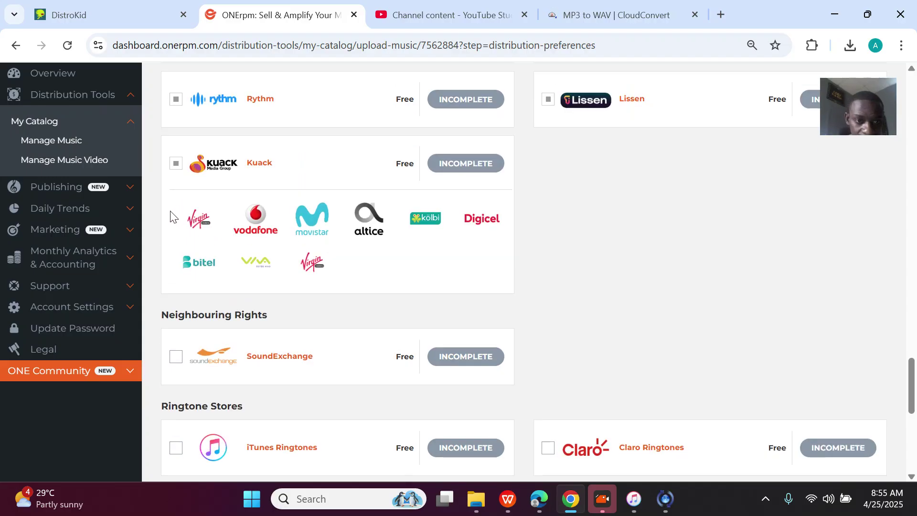
scroll(319, 286, down, 1)
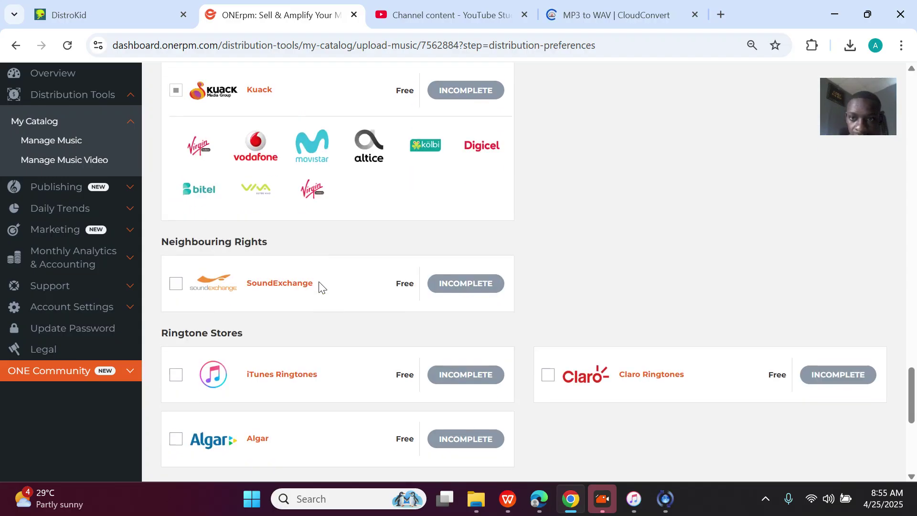
scroll(319, 286, up, 2)
scroll(320, 287, down, 1)
scroll(320, 288, down, 2)
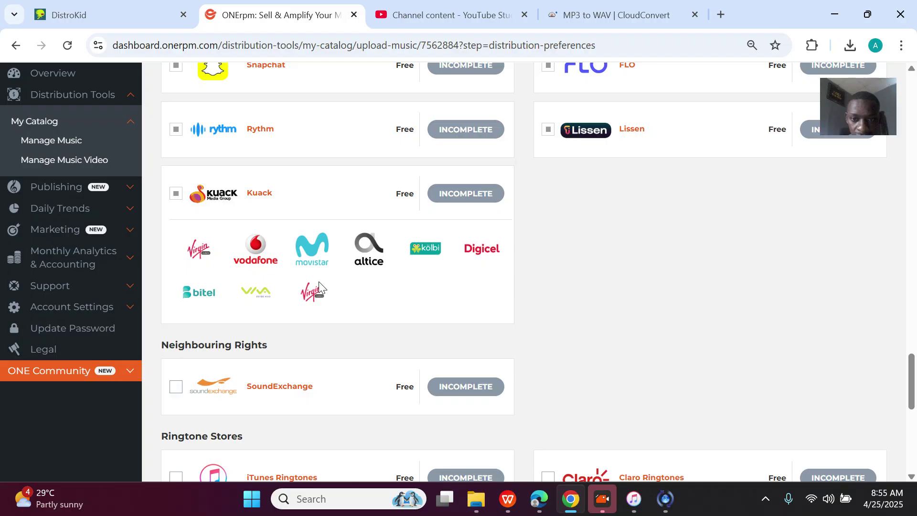
click(174, 272)
scroll(174, 270, down, 2)
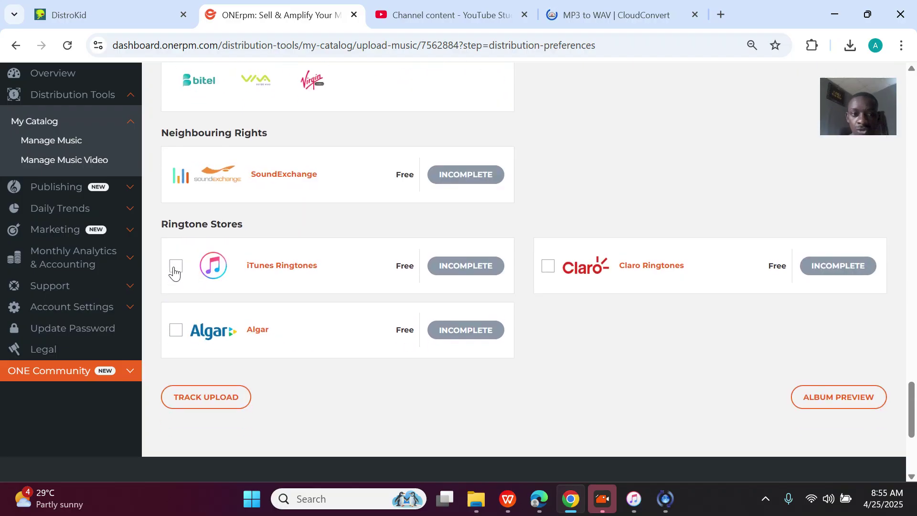
click(174, 266)
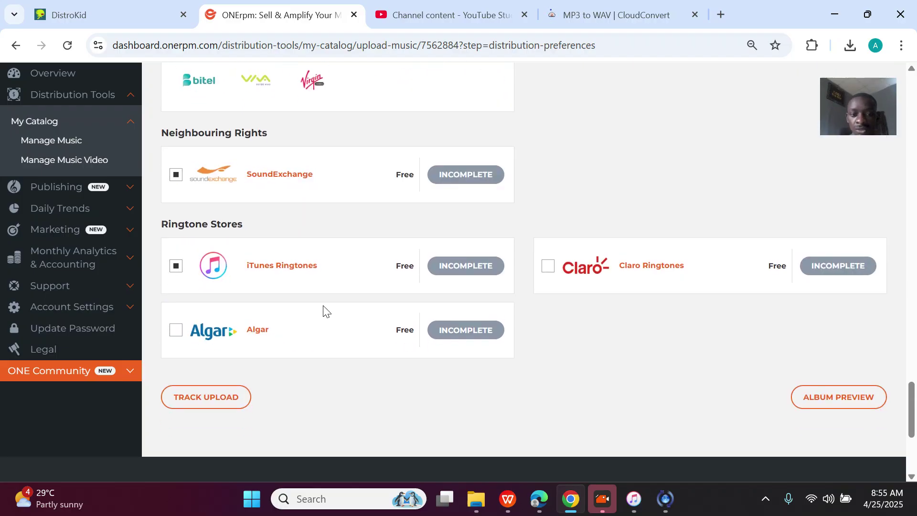
click(176, 330)
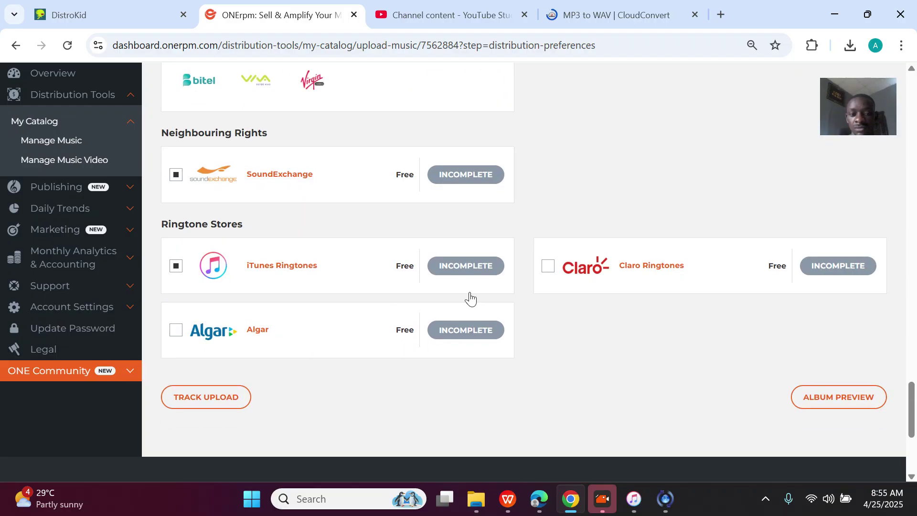
click(547, 268)
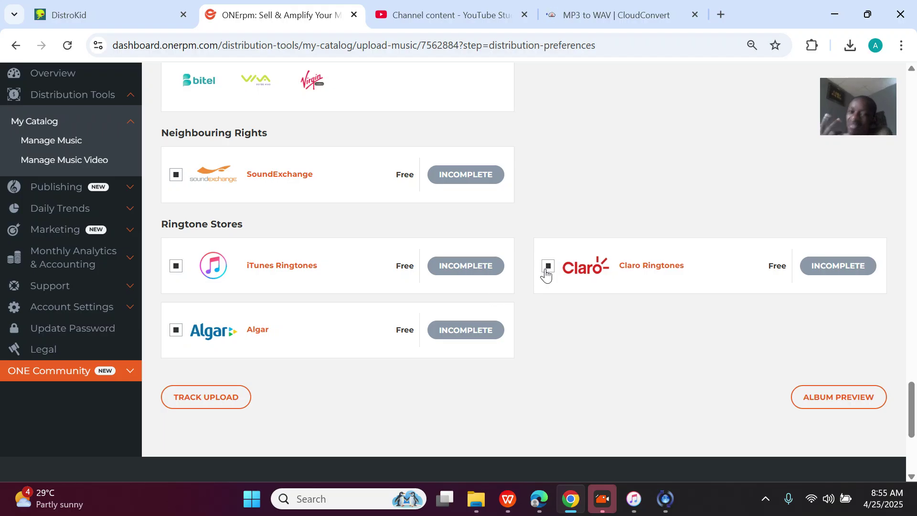
Recheck the store selections and continue to the Oyoyo album preview
scroll(547, 274, up, 12)
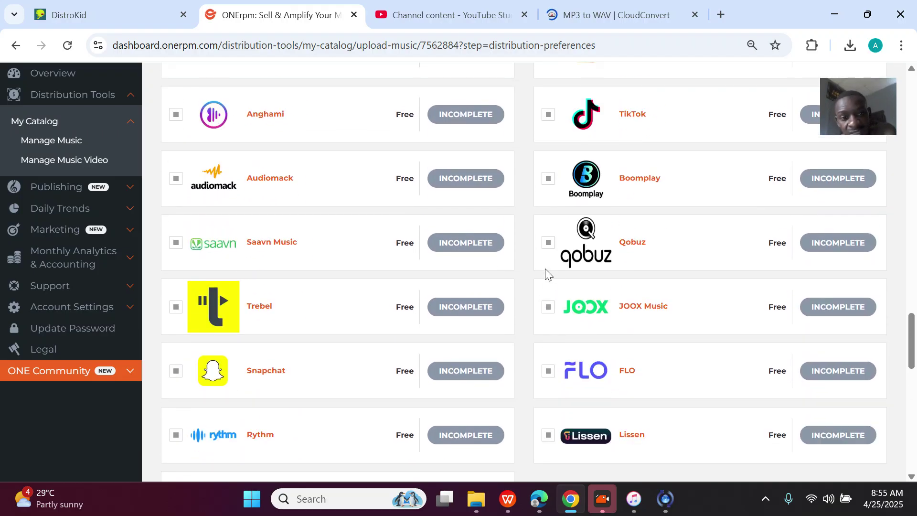
scroll(548, 273, up, 3)
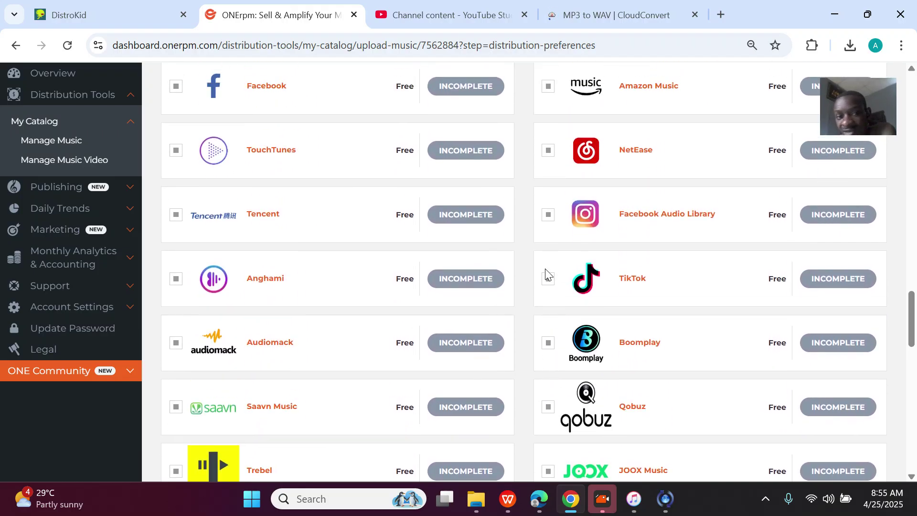
scroll(547, 273, up, 2)
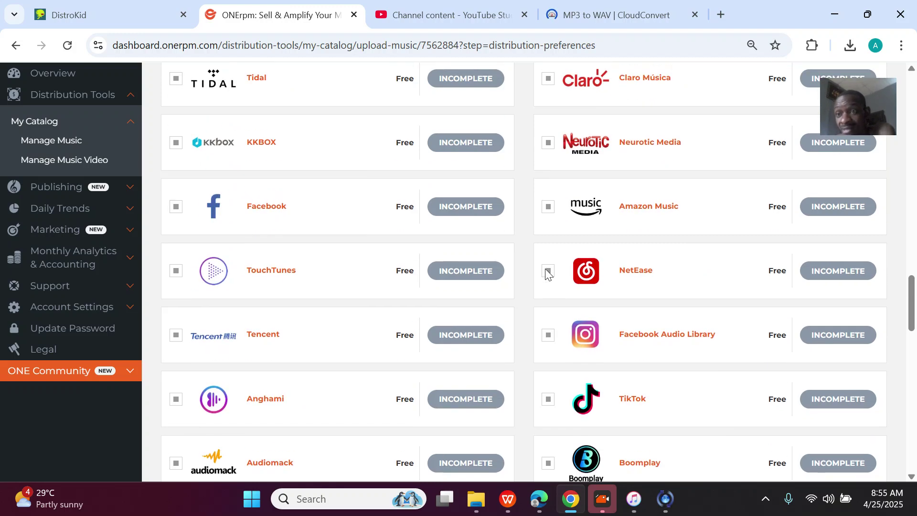
scroll(547, 273, up, 2)
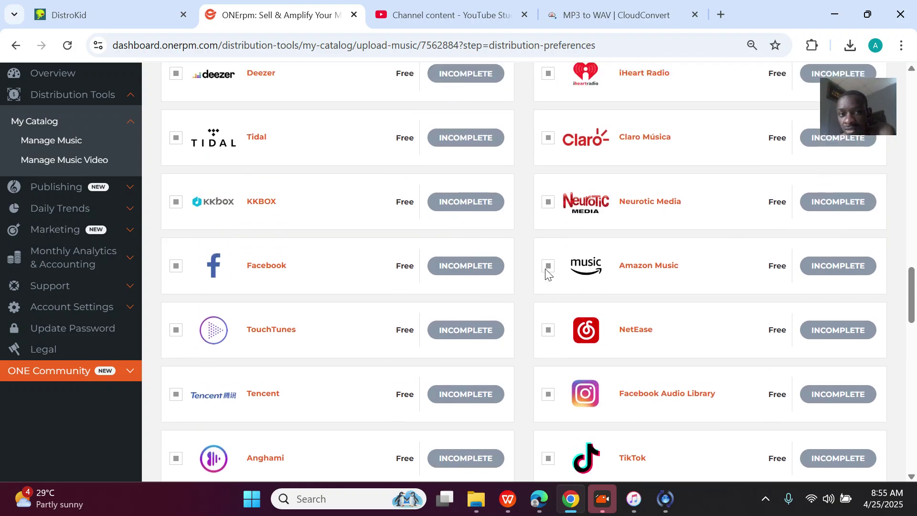
scroll(548, 273, up, 1)
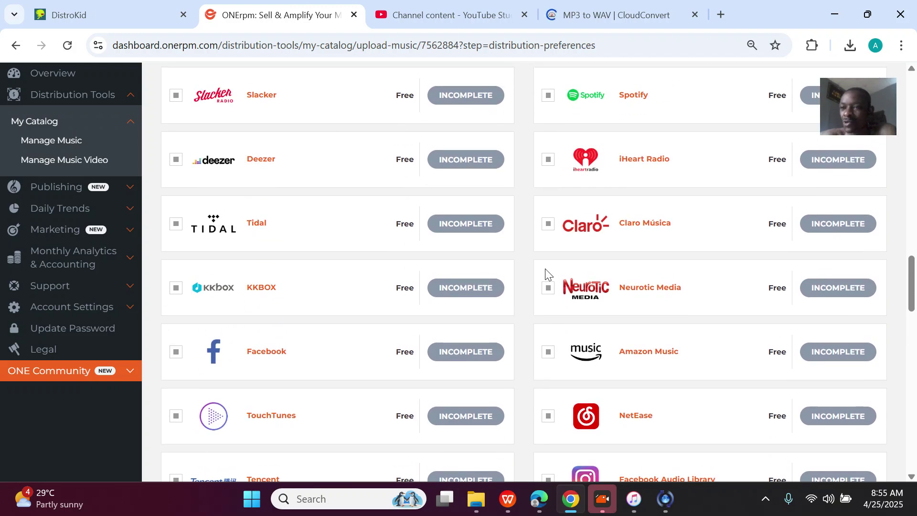
scroll(547, 273, up, 4)
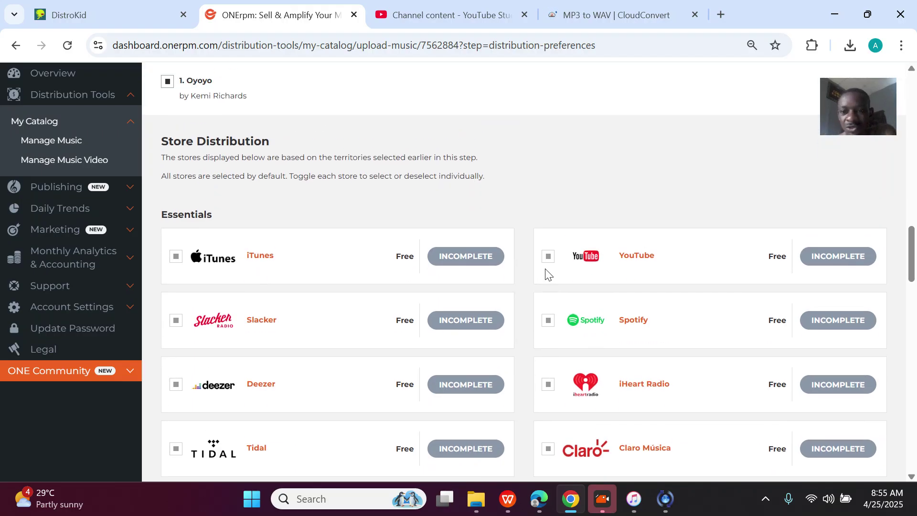
scroll(547, 273, down, 3)
scroll(548, 274, down, 3)
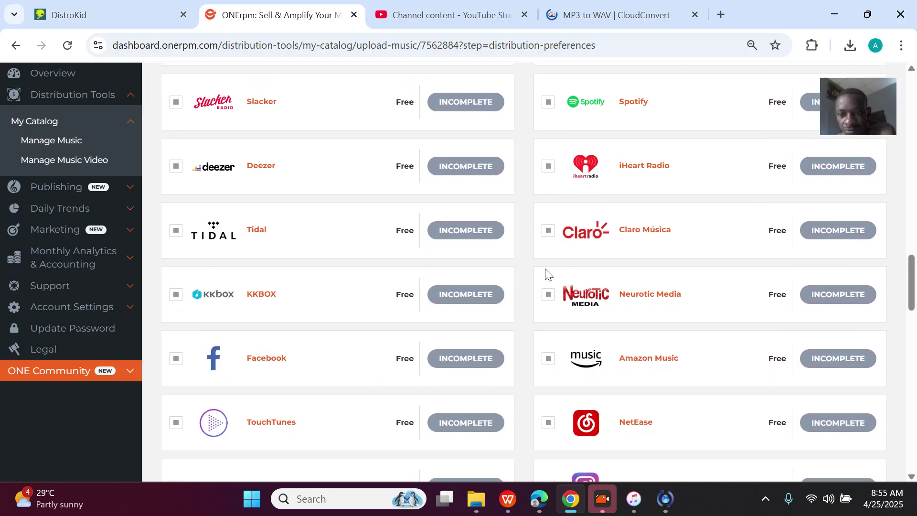
scroll(547, 273, down, 1)
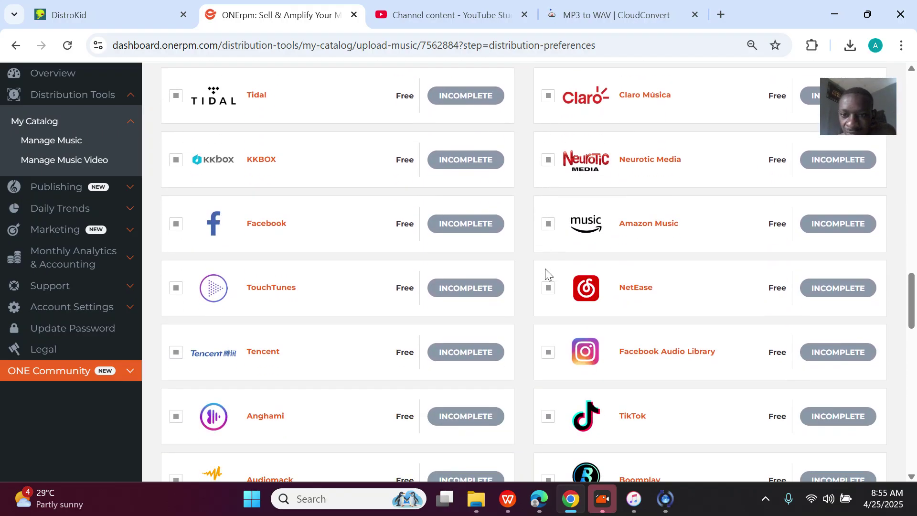
scroll(547, 273, down, 2)
scroll(547, 273, down, 1)
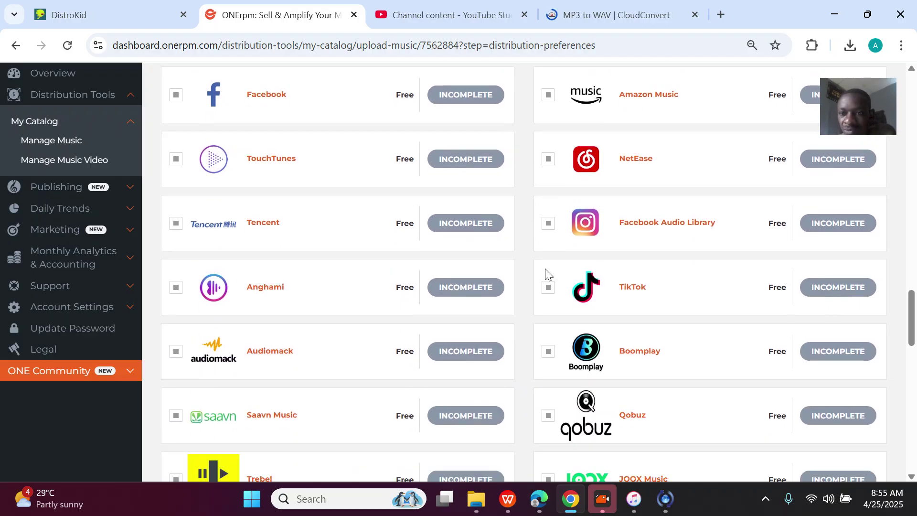
scroll(547, 273, down, 3)
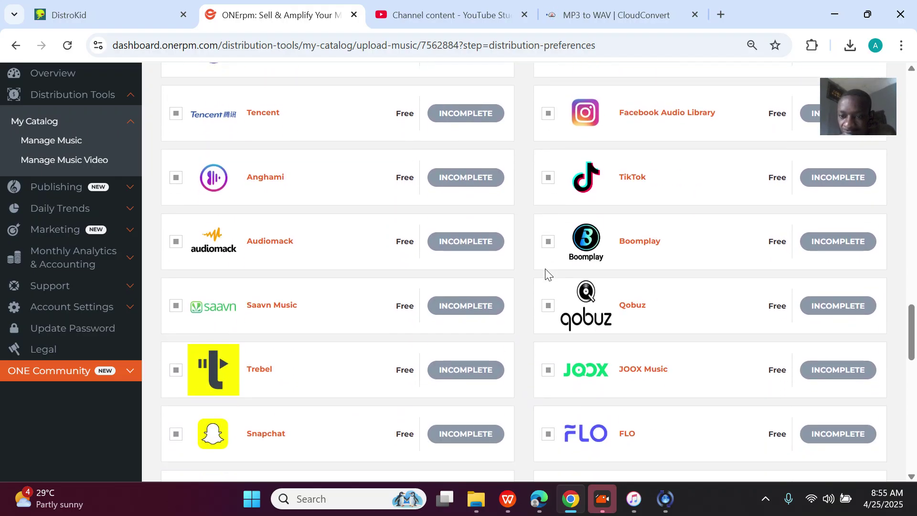
scroll(547, 274, down, 1)
scroll(548, 273, down, 3)
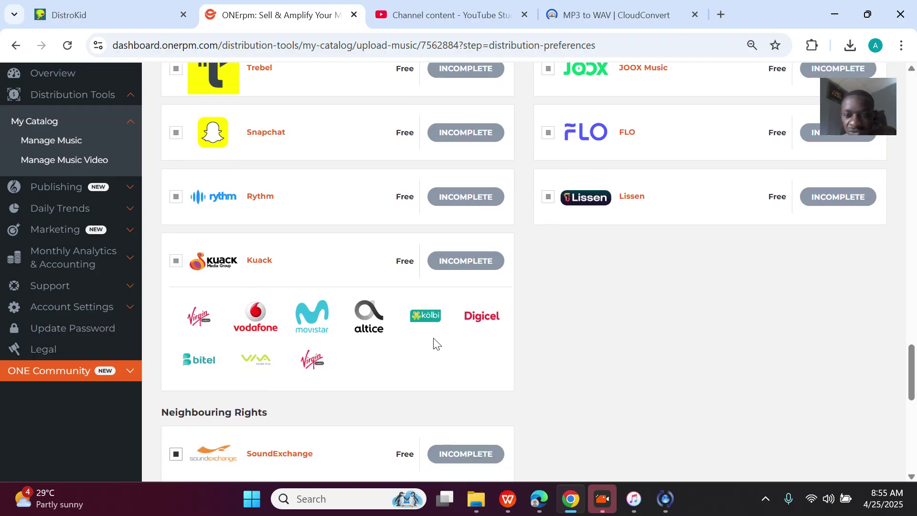
scroll(435, 343, down, 5)
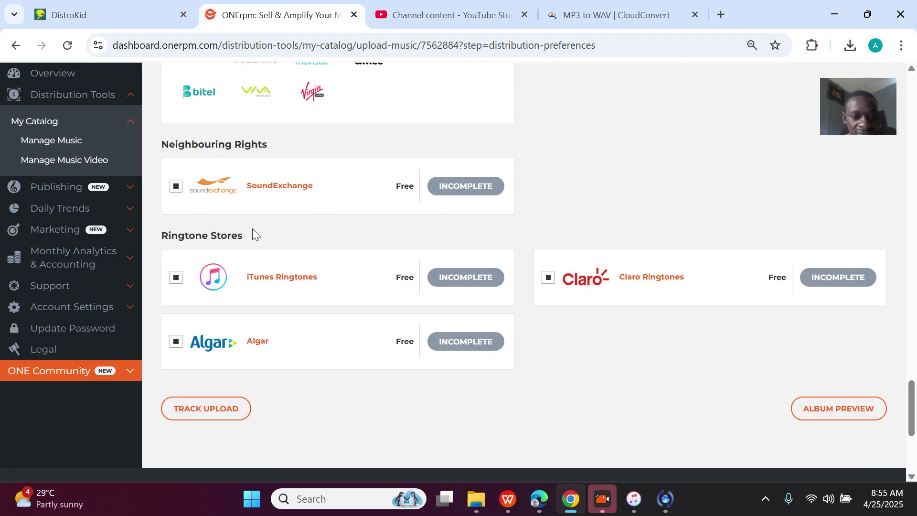
click(840, 409)
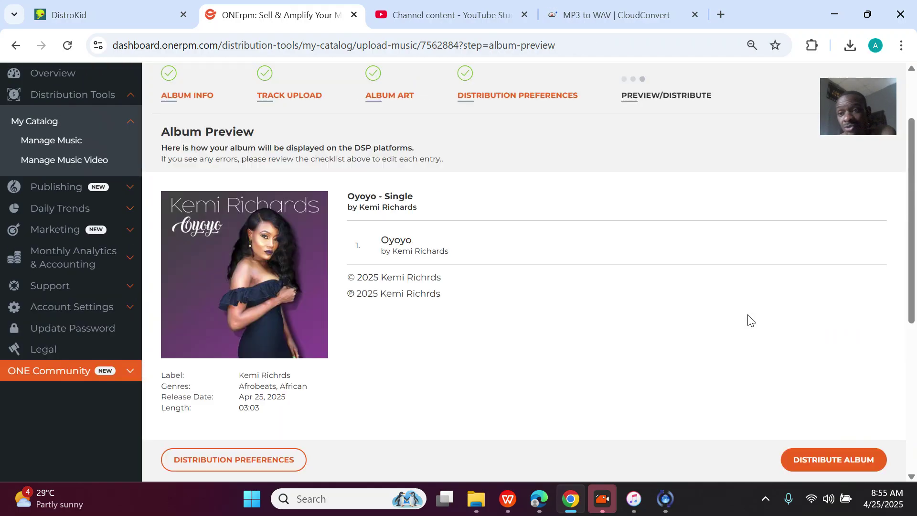
Distribute the Oyoyo single, dismiss the success message, and find it pending in My Catalog
scroll(567, 382, down, 3)
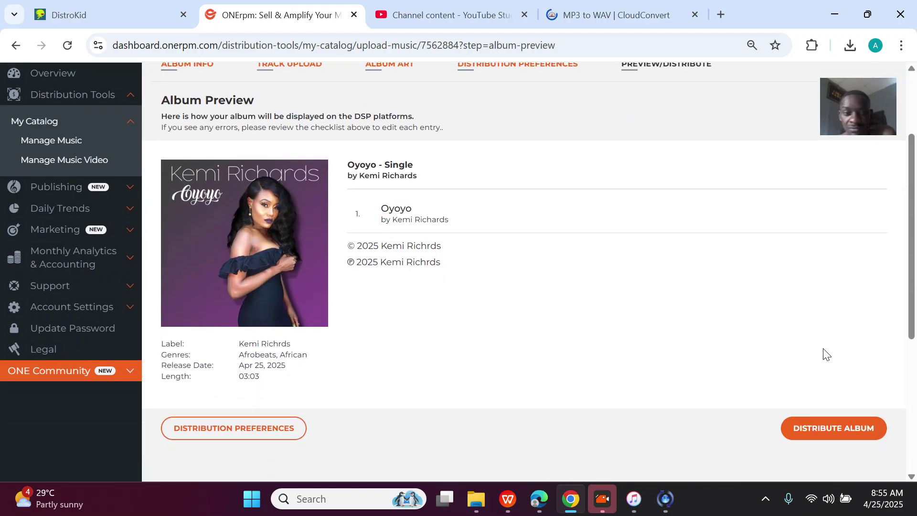
scroll(822, 353, down, 2)
click(848, 361)
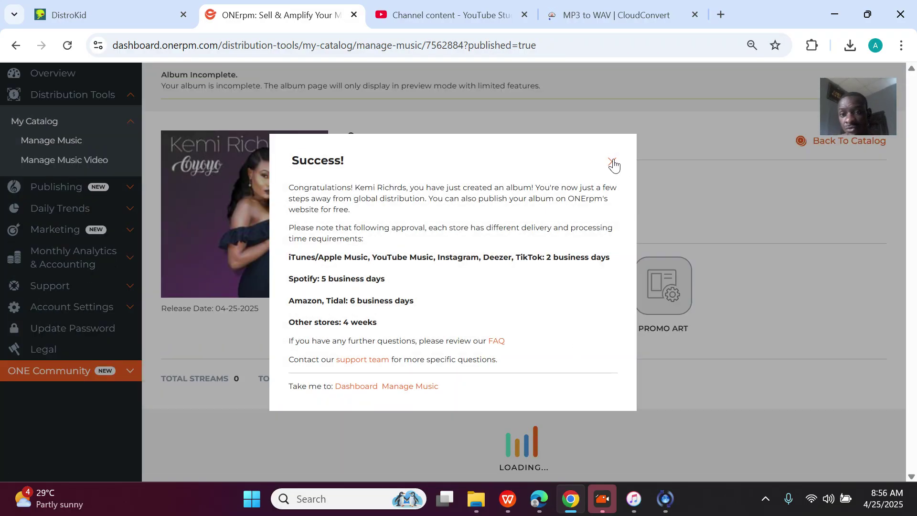
click(612, 162)
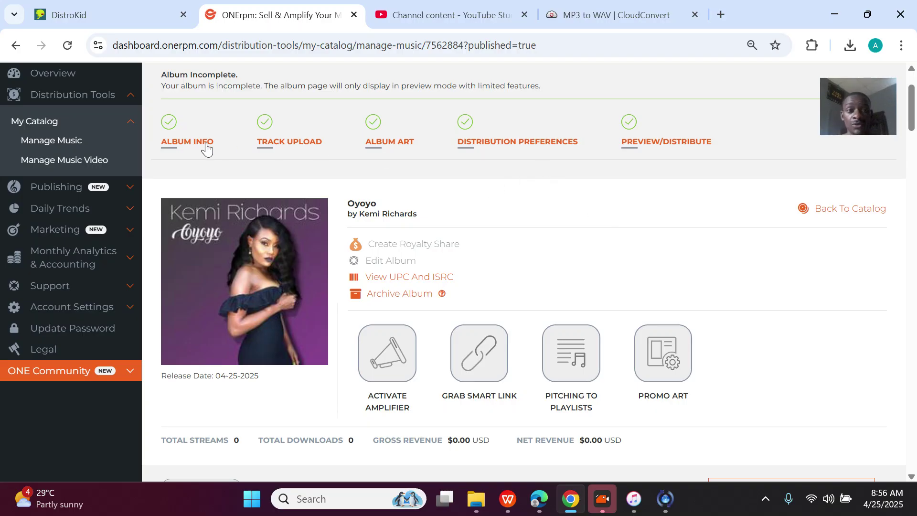
click(77, 143)
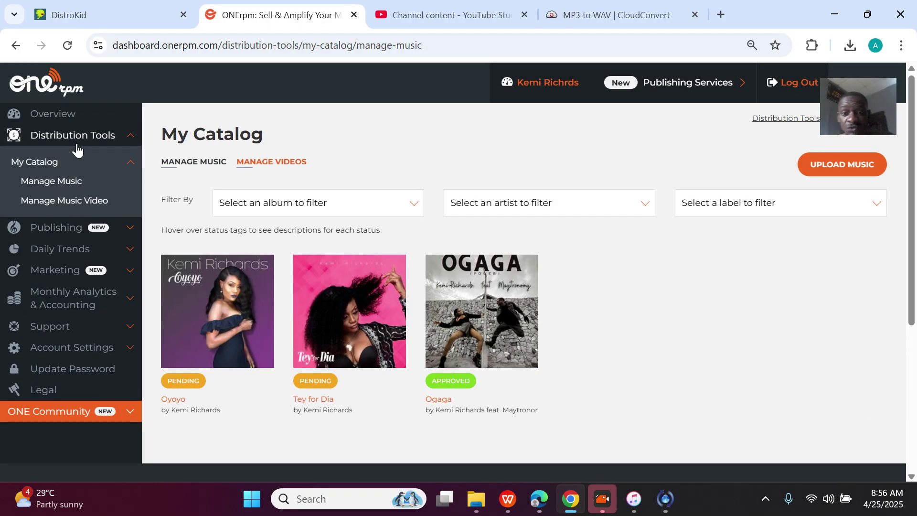
click(51, 10)
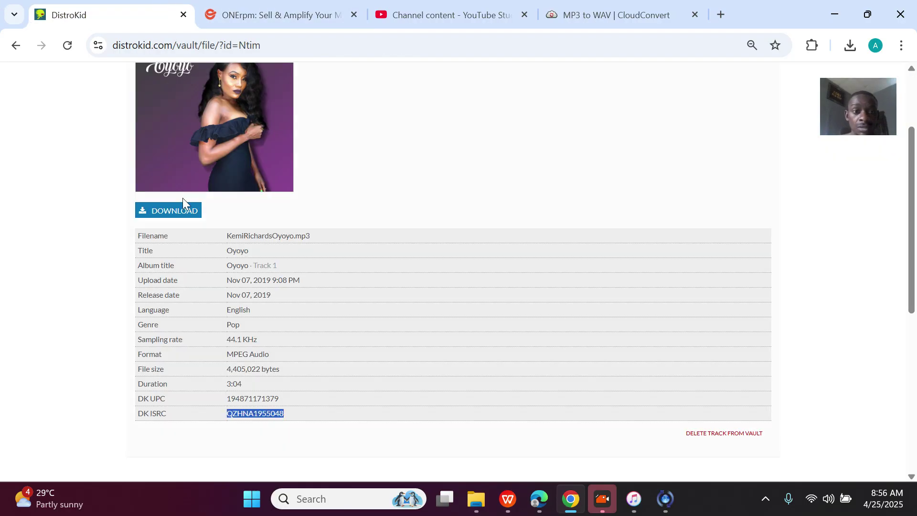
Delete the Oyoyo track from the DistroKid vault and return to the vault list
scroll(631, 385, down, 1)
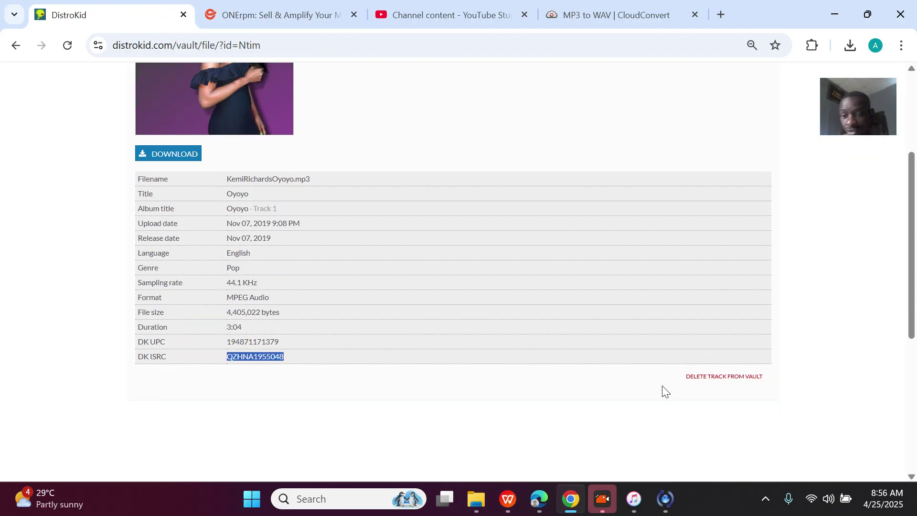
click(706, 378)
click(425, 342)
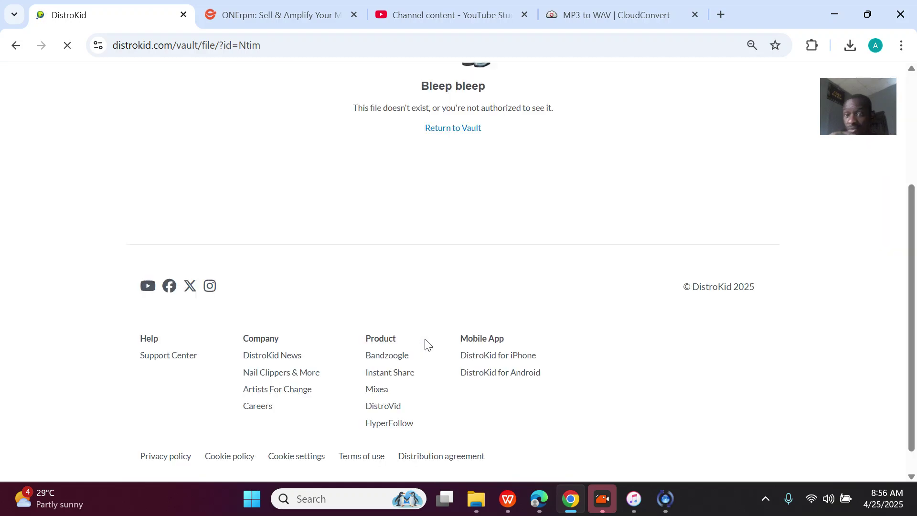
scroll(481, 320, up, 2)
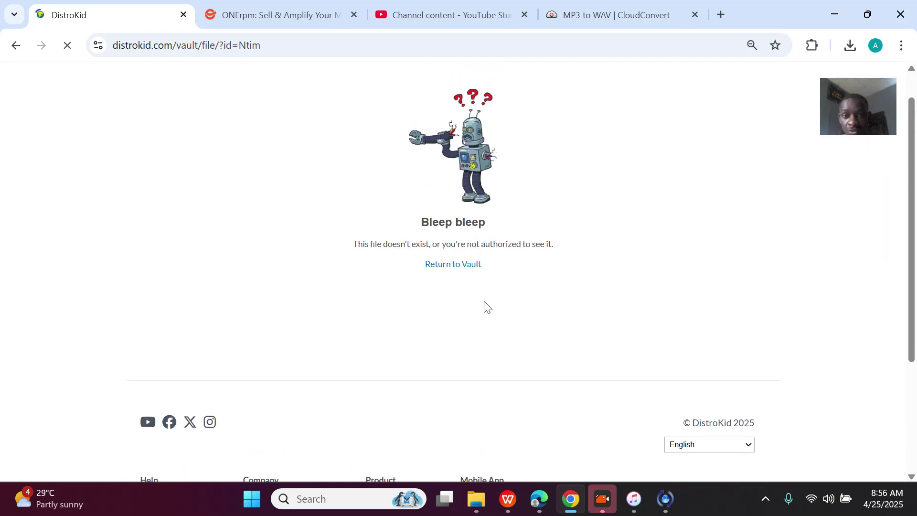
click(465, 265)
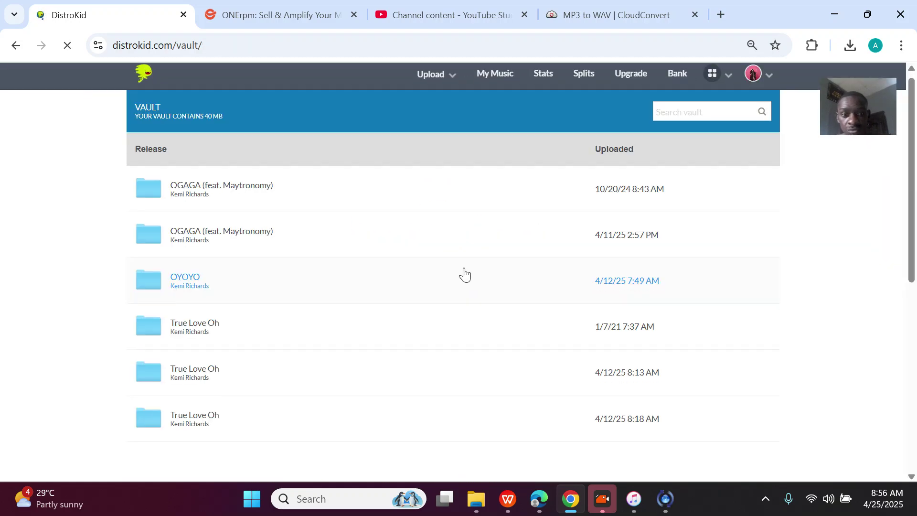
Delete the OYOYO mp3 from its release folder in the vault and return
scroll(463, 272, down, 1)
click(196, 238)
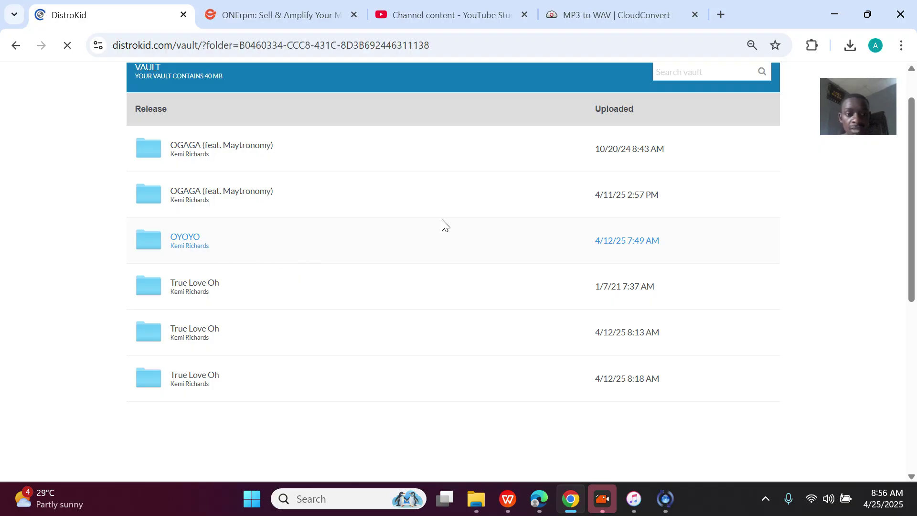
click(437, 192)
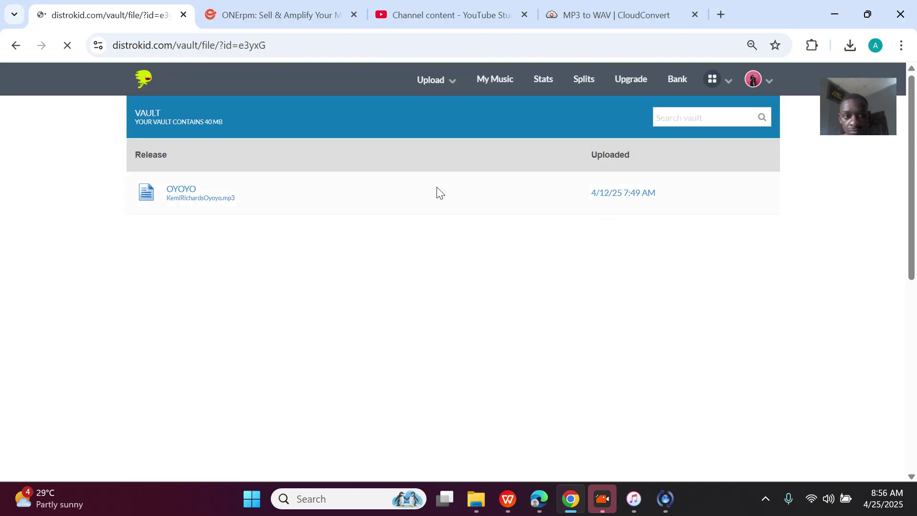
scroll(368, 340, down, 4)
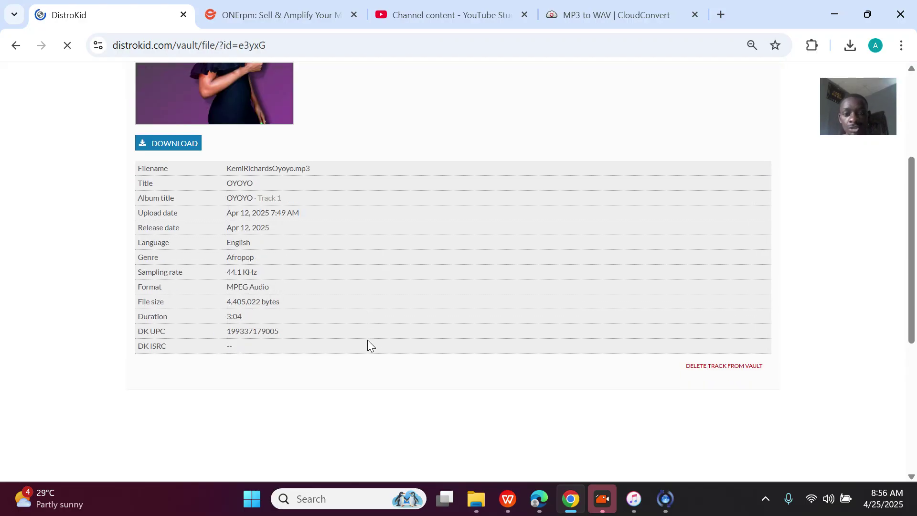
click(716, 366)
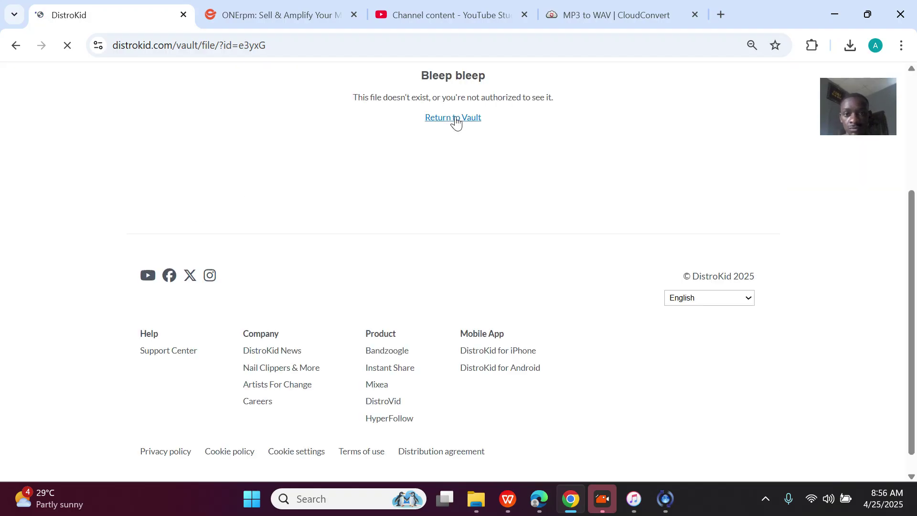
click(454, 119)
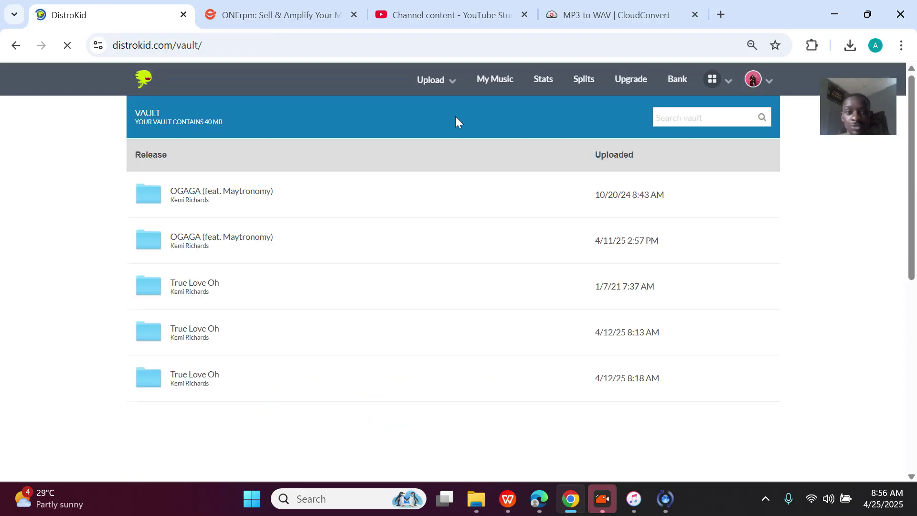
Delete the older OGAGA track from the vault
click(252, 195)
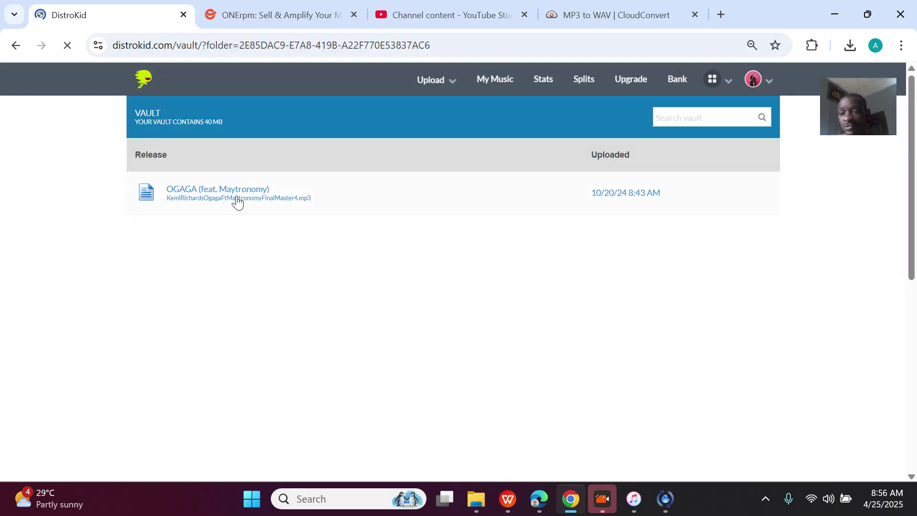
click(237, 200)
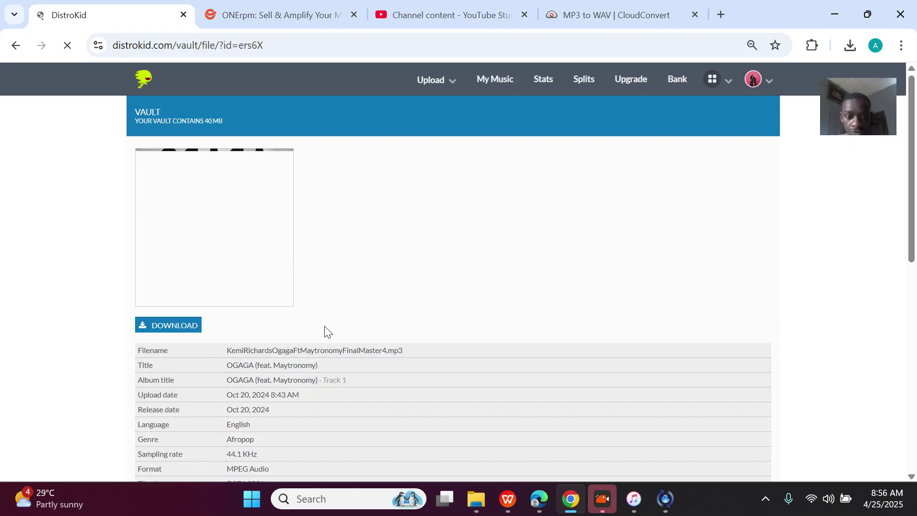
scroll(327, 332, down, 3)
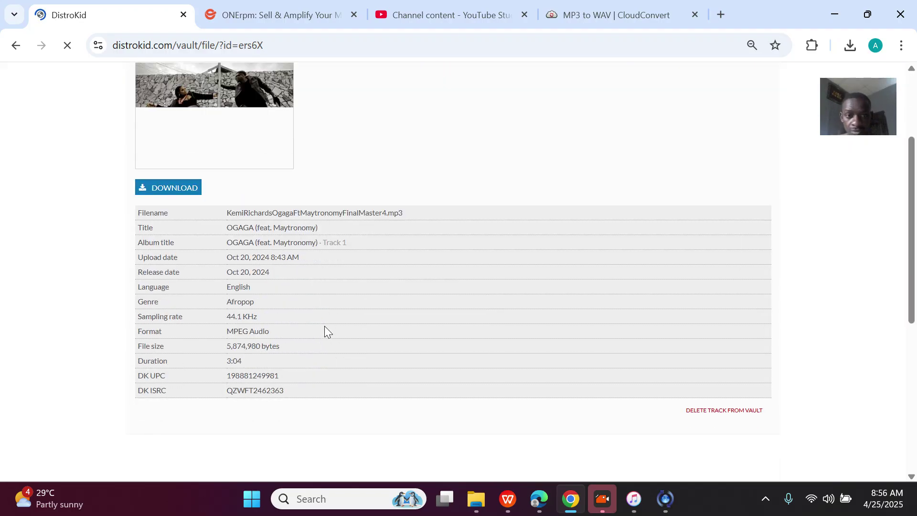
click(721, 411)
click(422, 339)
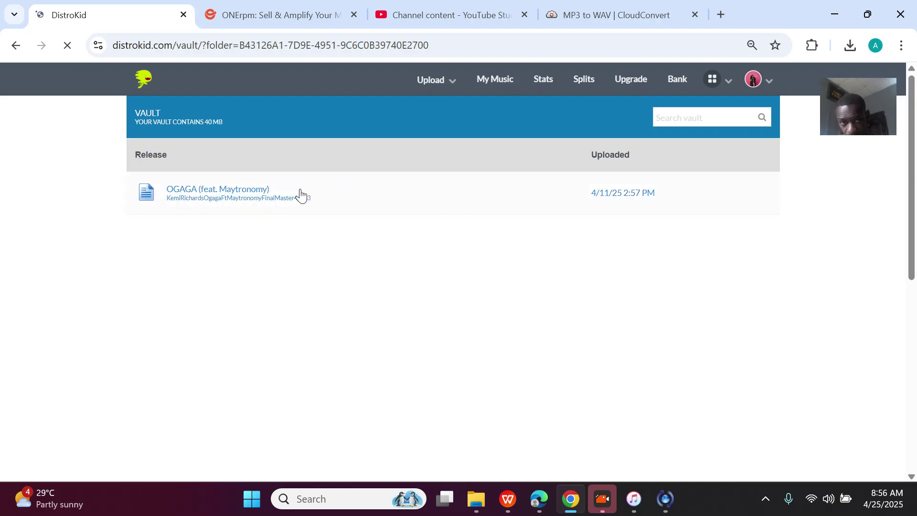
Delete the second OGAGA track and return to the vault list
click(301, 196)
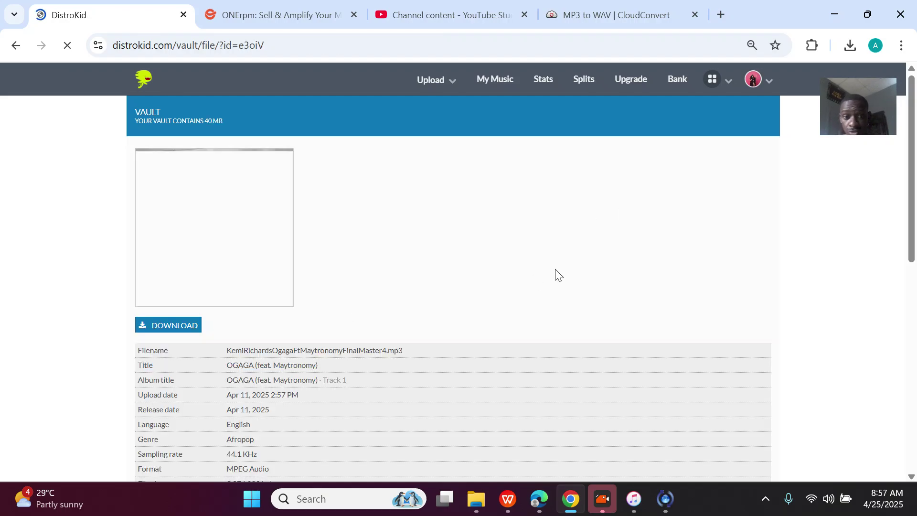
scroll(556, 273, down, 6)
click(737, 235)
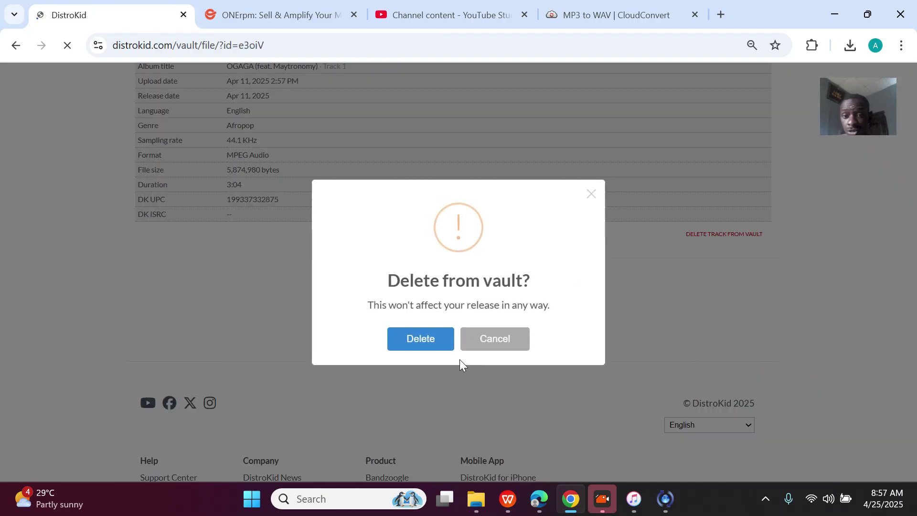
click(406, 347)
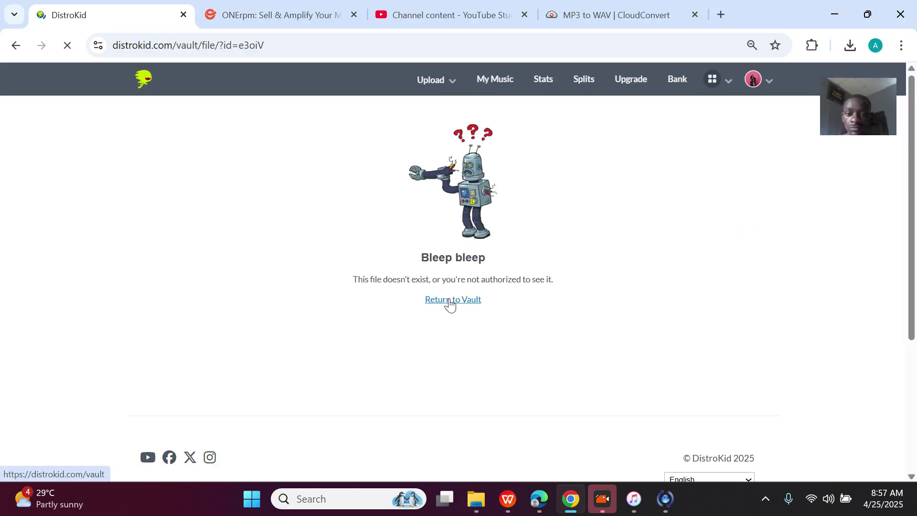
click(450, 300)
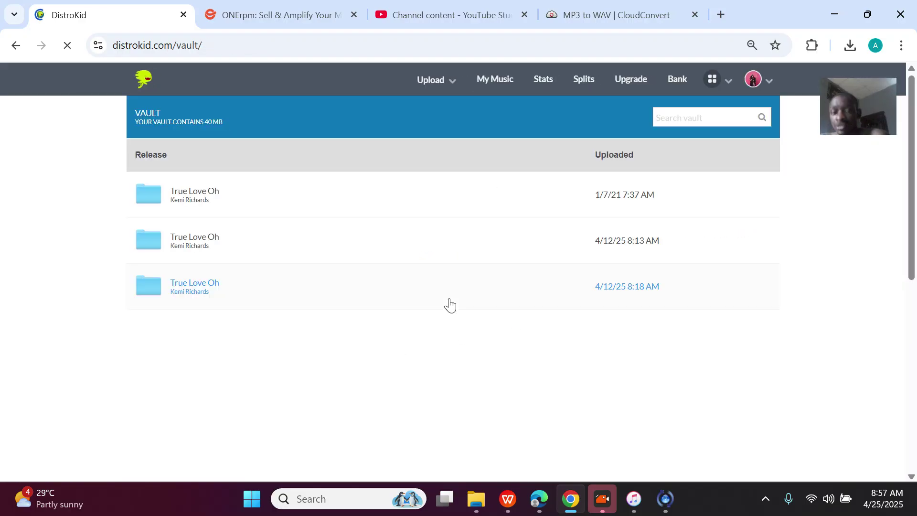